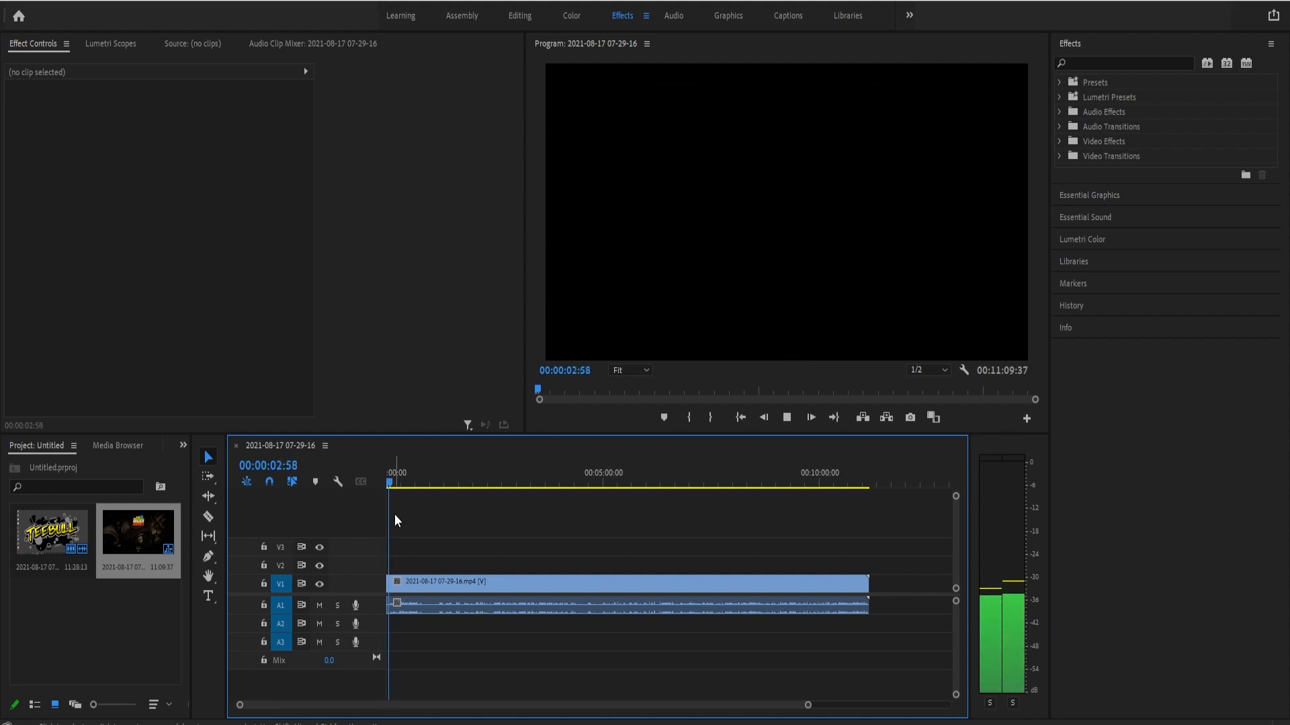
- Stop playback at 00:00:05:06 and add the text caption "Yo!!! What is going on guys" near the bottom of the frame
key("space")
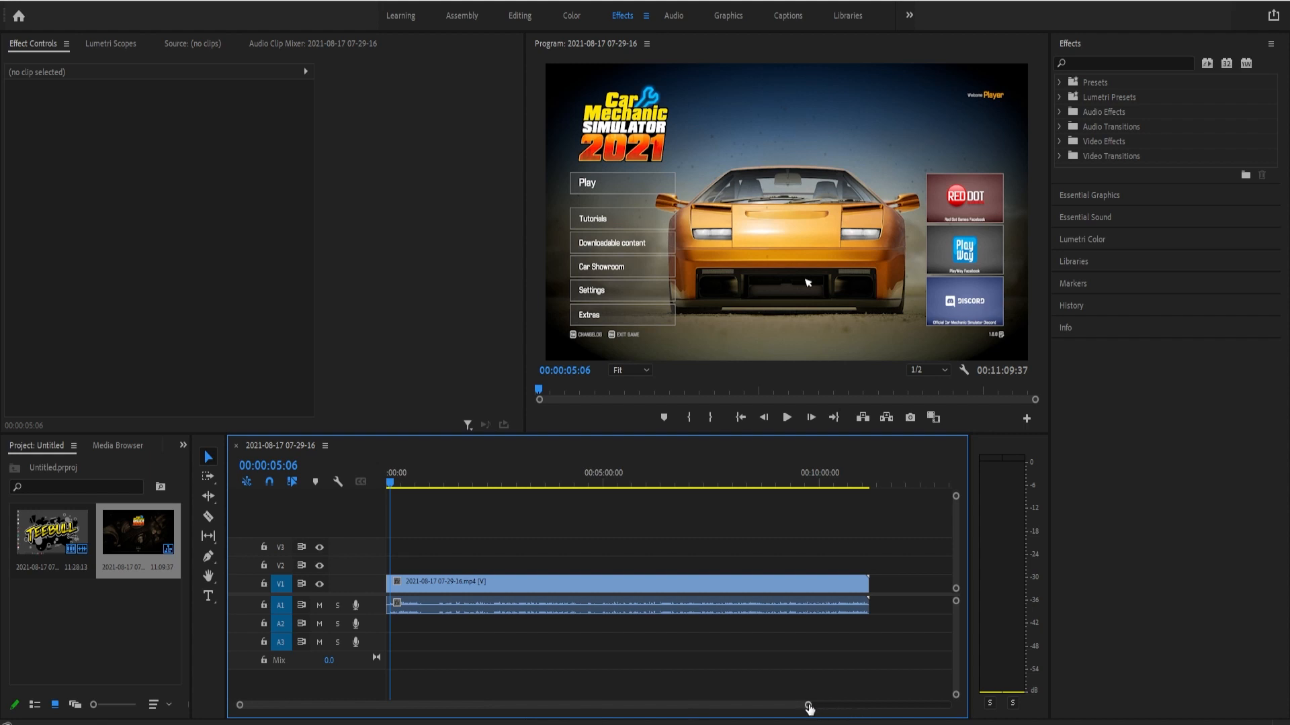
mouse_move(810, 705)
left_mouse_down()
mouse_move(783, 704)
mouse_move(803, 708)
left_mouse_up()
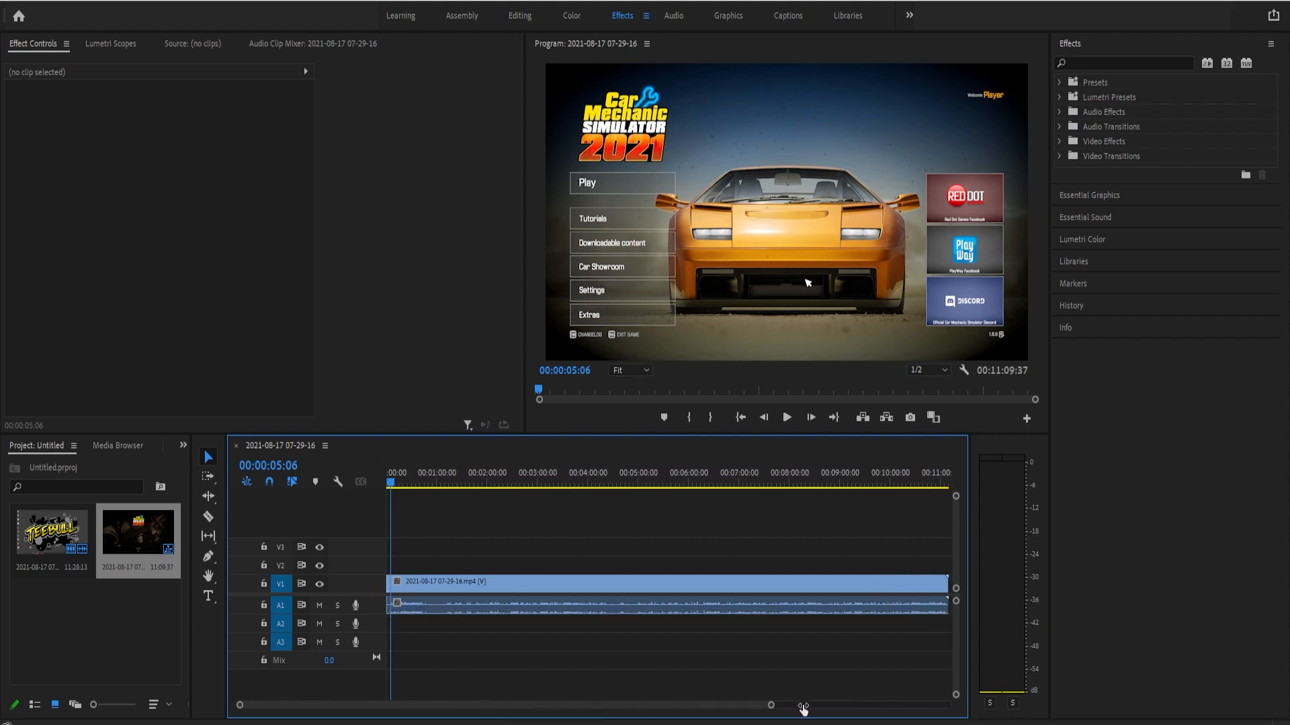
left_click(788, 222)
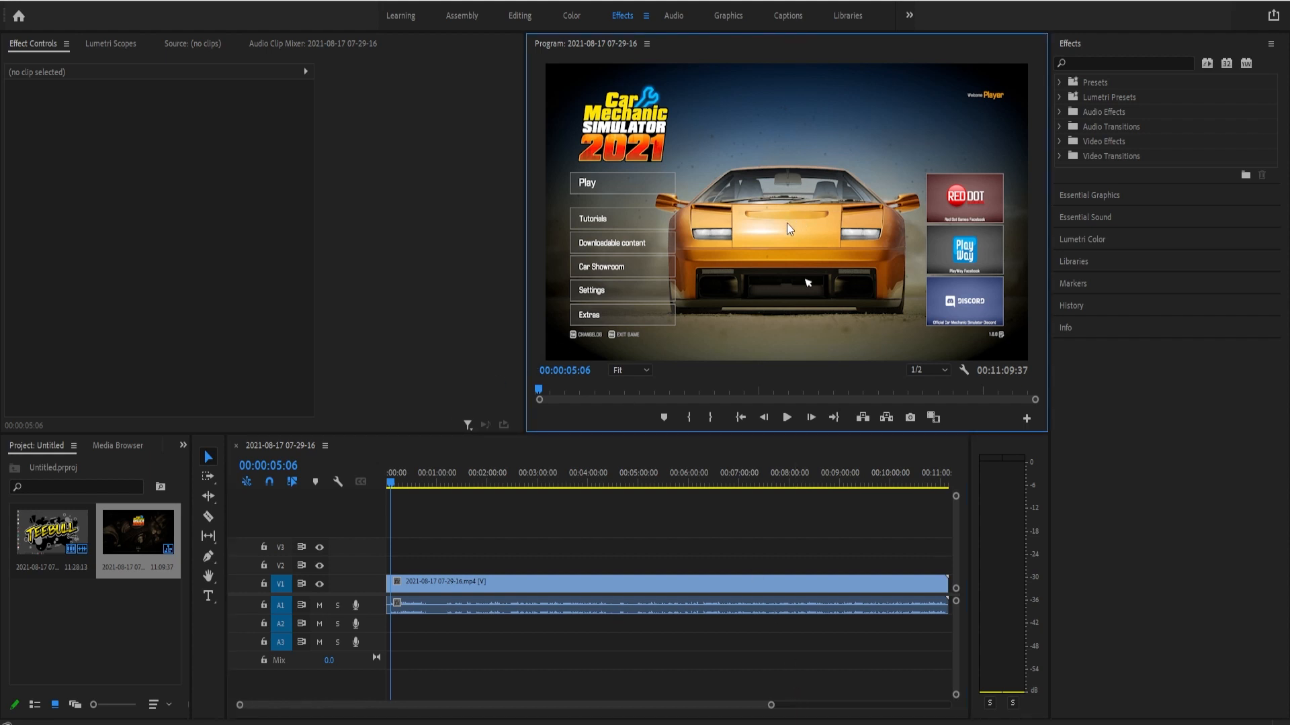
key("t")
left_click(743, 316)
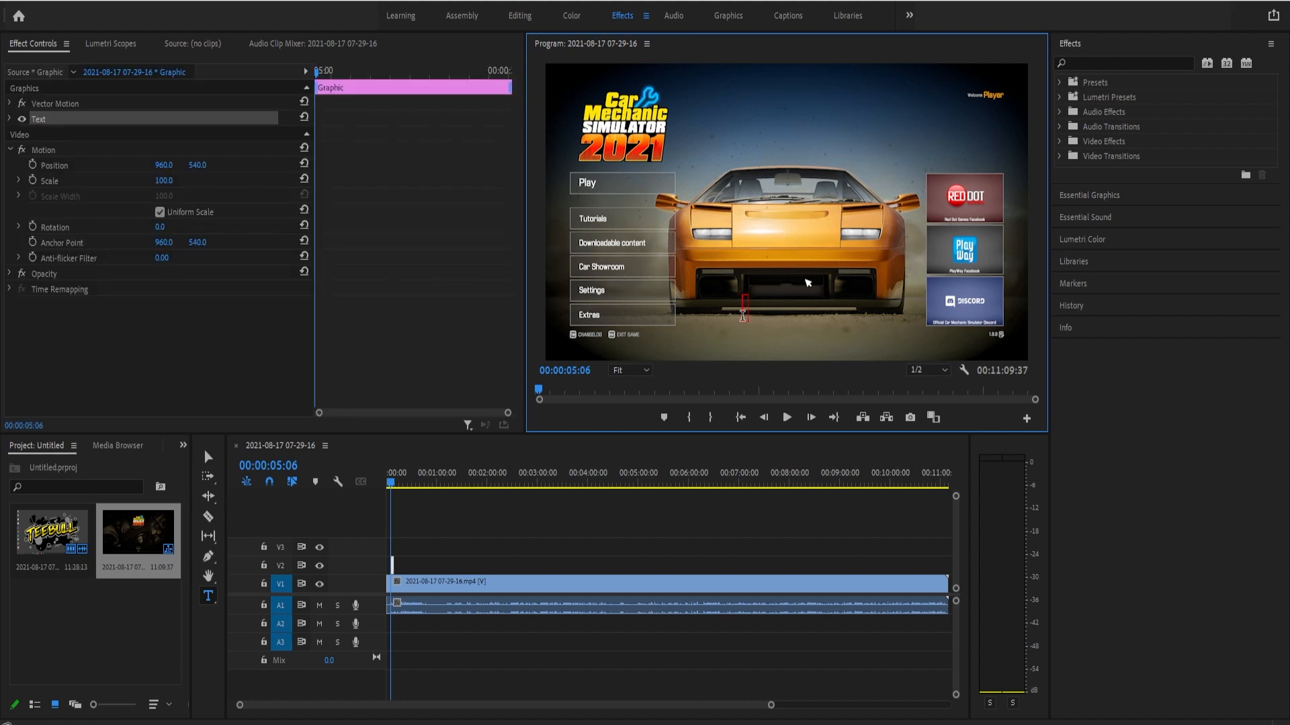
type("Yo!!! What is")
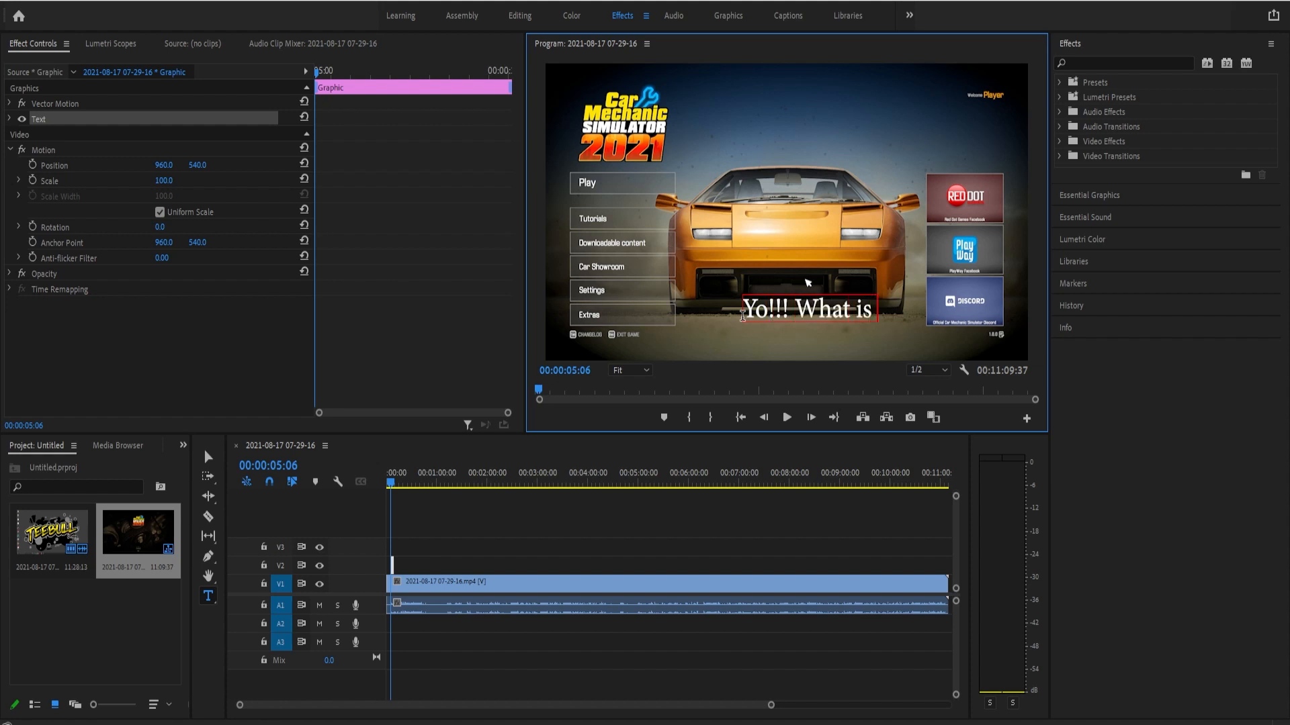
type(" going o")
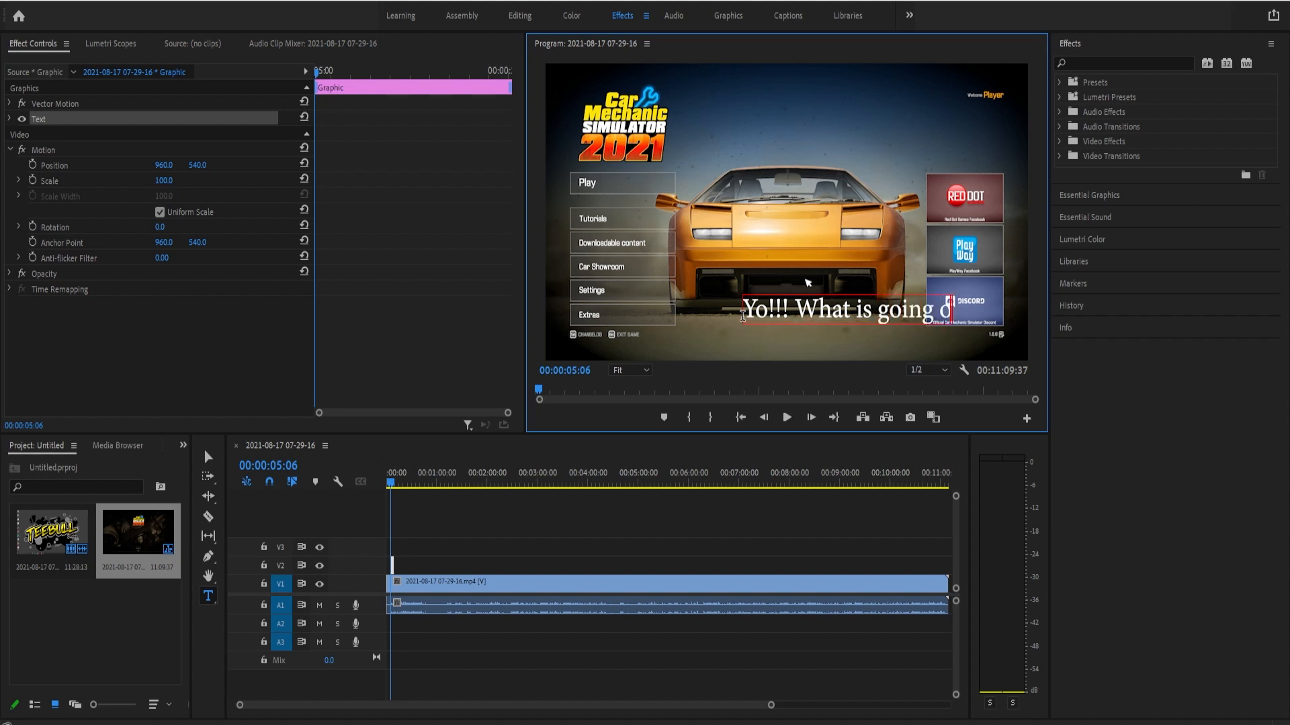
type("n guys")
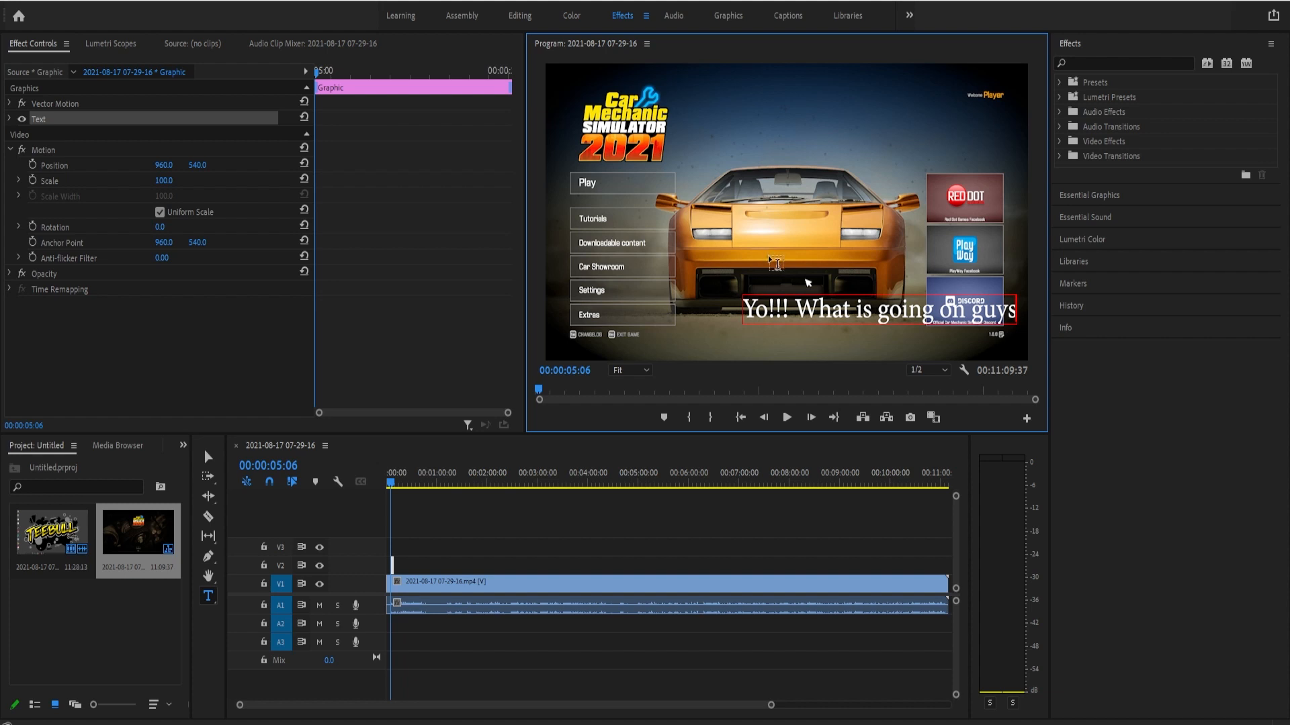
- Expand the caption's source text properties, look through the font list, and centre-align the text
left_click_drag(771, 705, 457, 705)
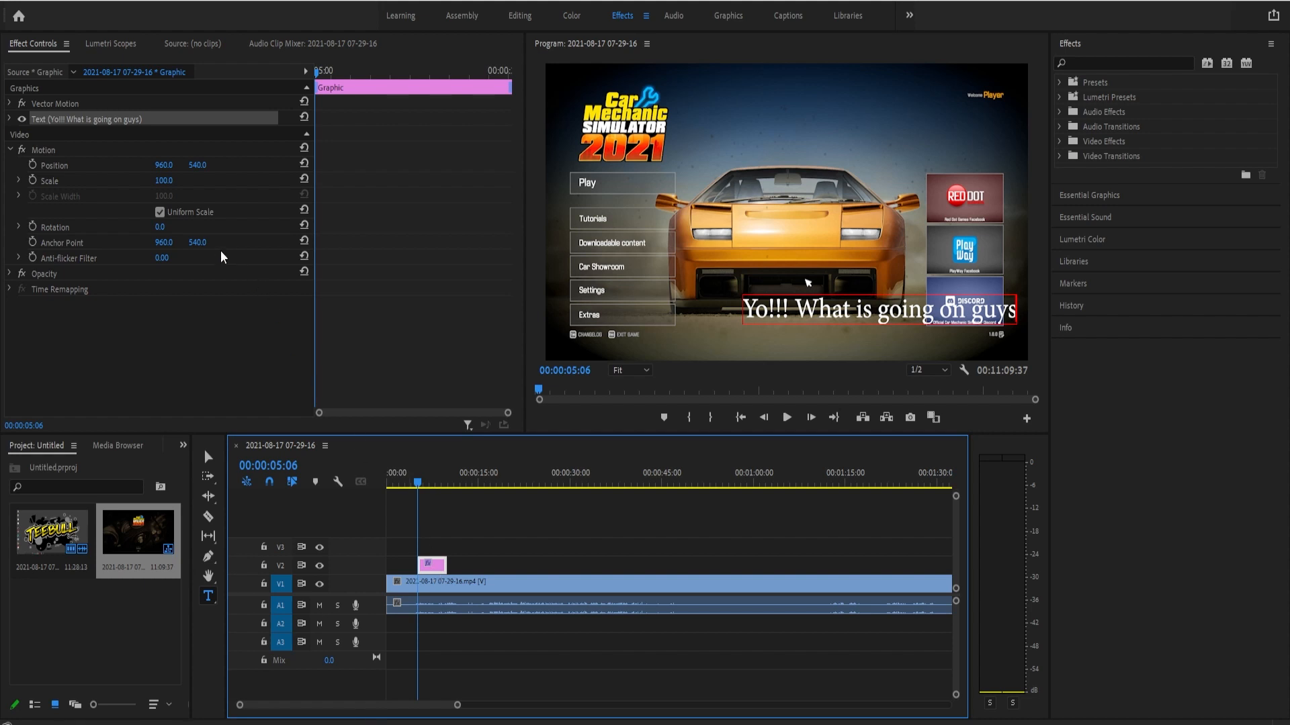
left_click(10, 118)
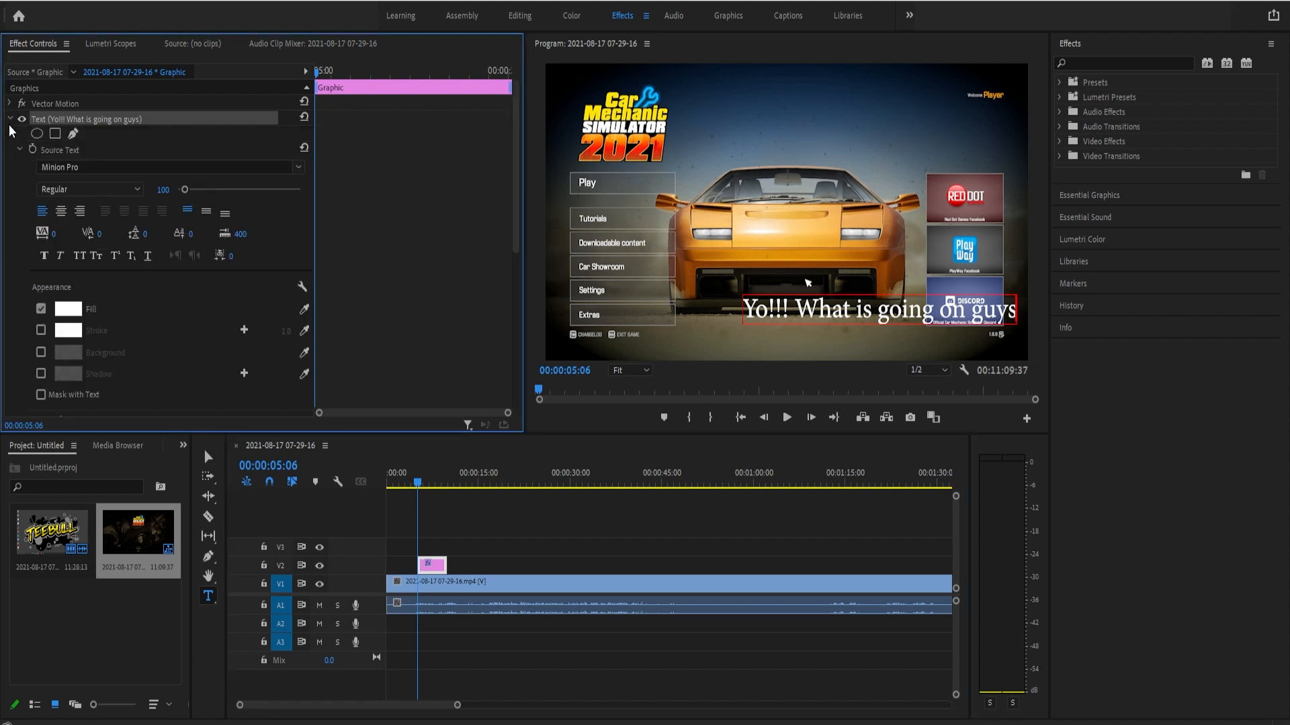
left_click(299, 166)
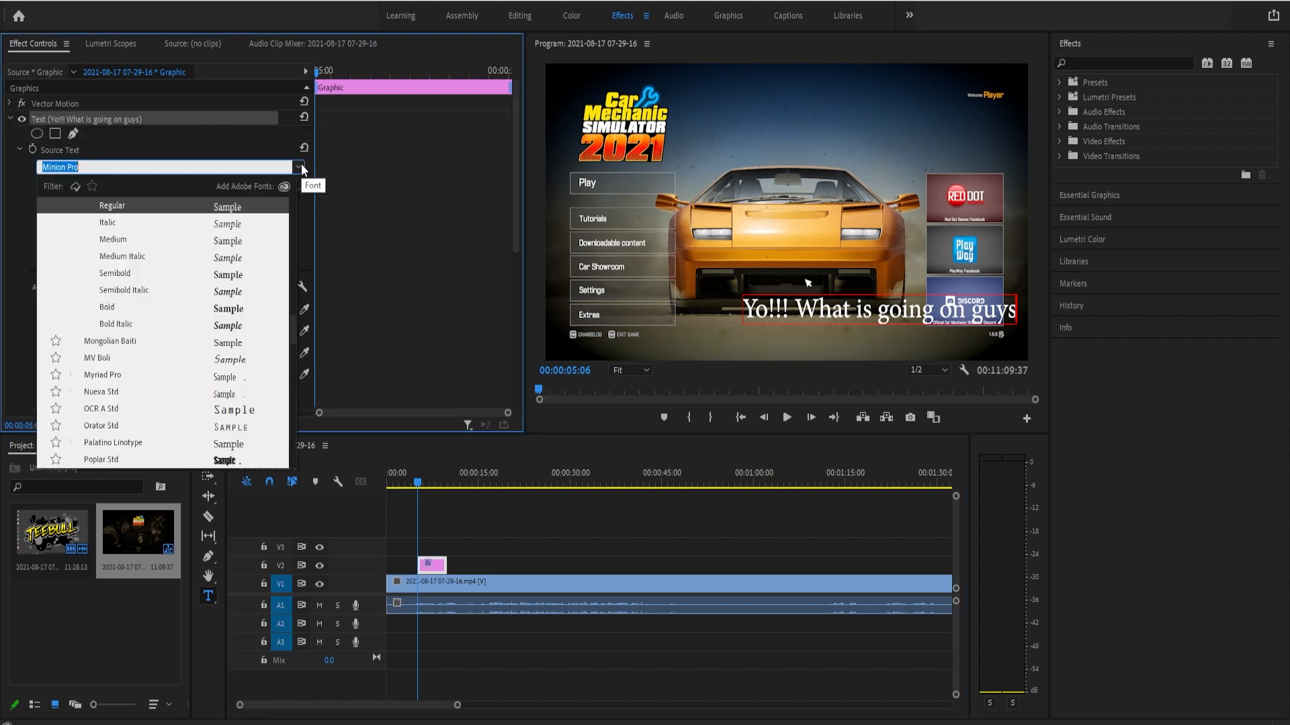
scroll(184, 377, "down", 3)
scroll(183, 369, "down", 5)
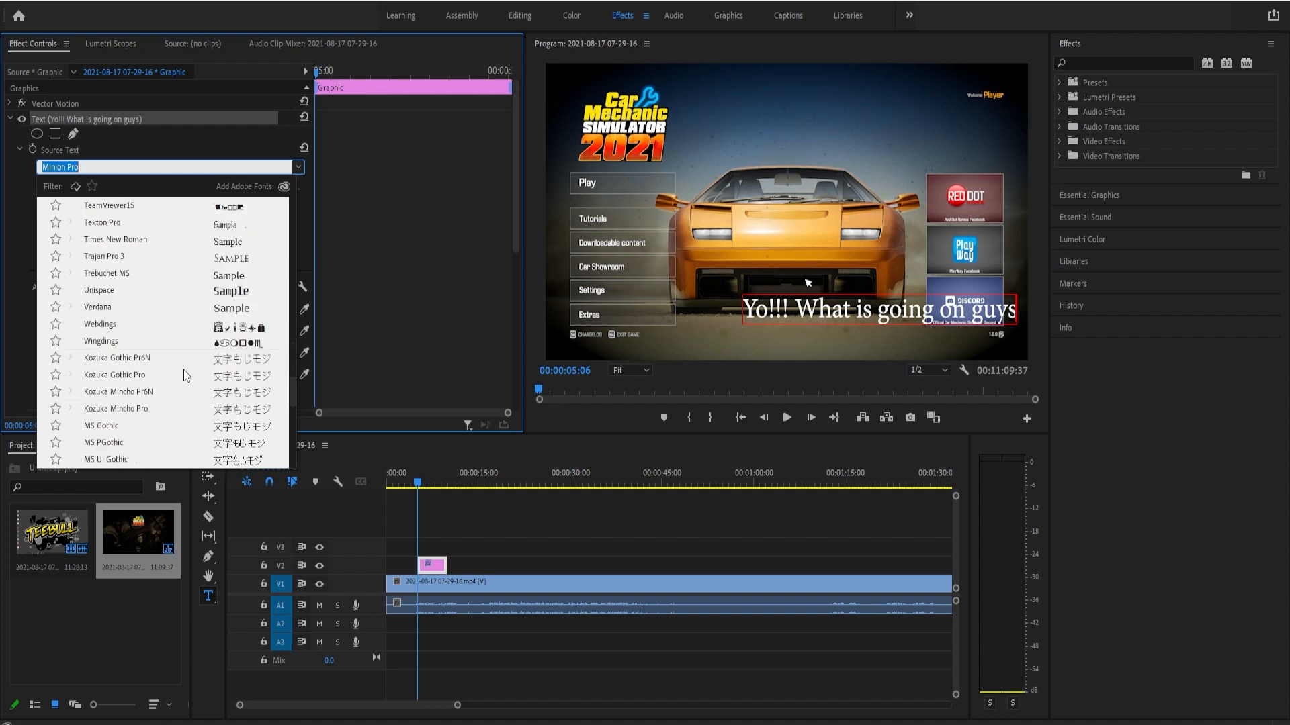
scroll(188, 388, "up", 8)
scroll(187, 387, "up", 10)
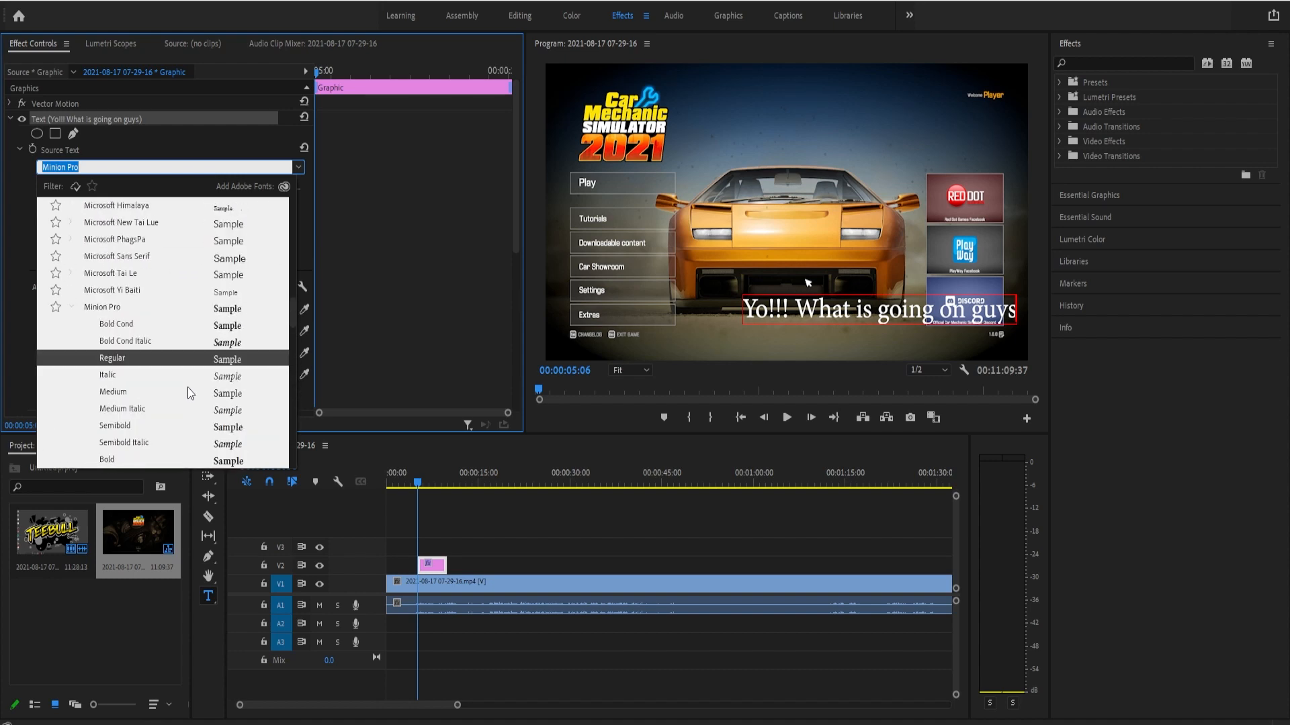
left_click(132, 147)
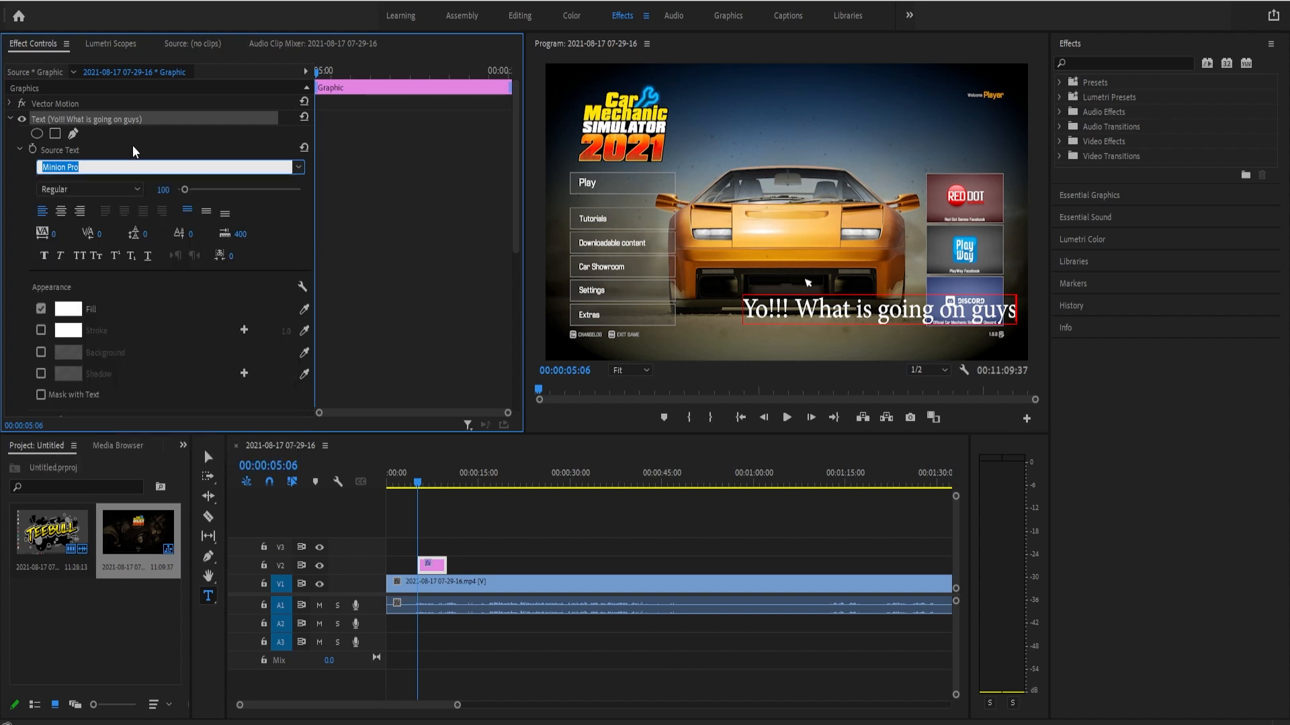
left_click(61, 212)
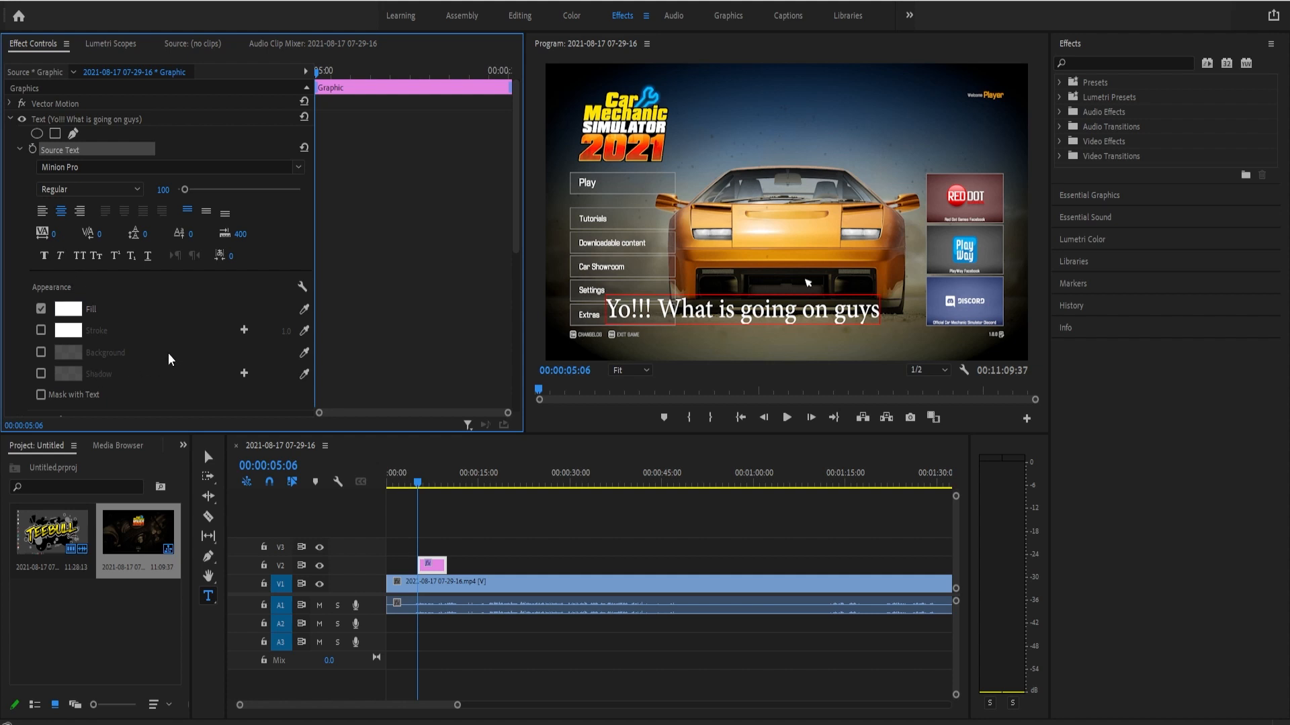
- Try to add a black stroke with a width of 3 to the caption text
left_click(41, 330)
left_click(63, 334)
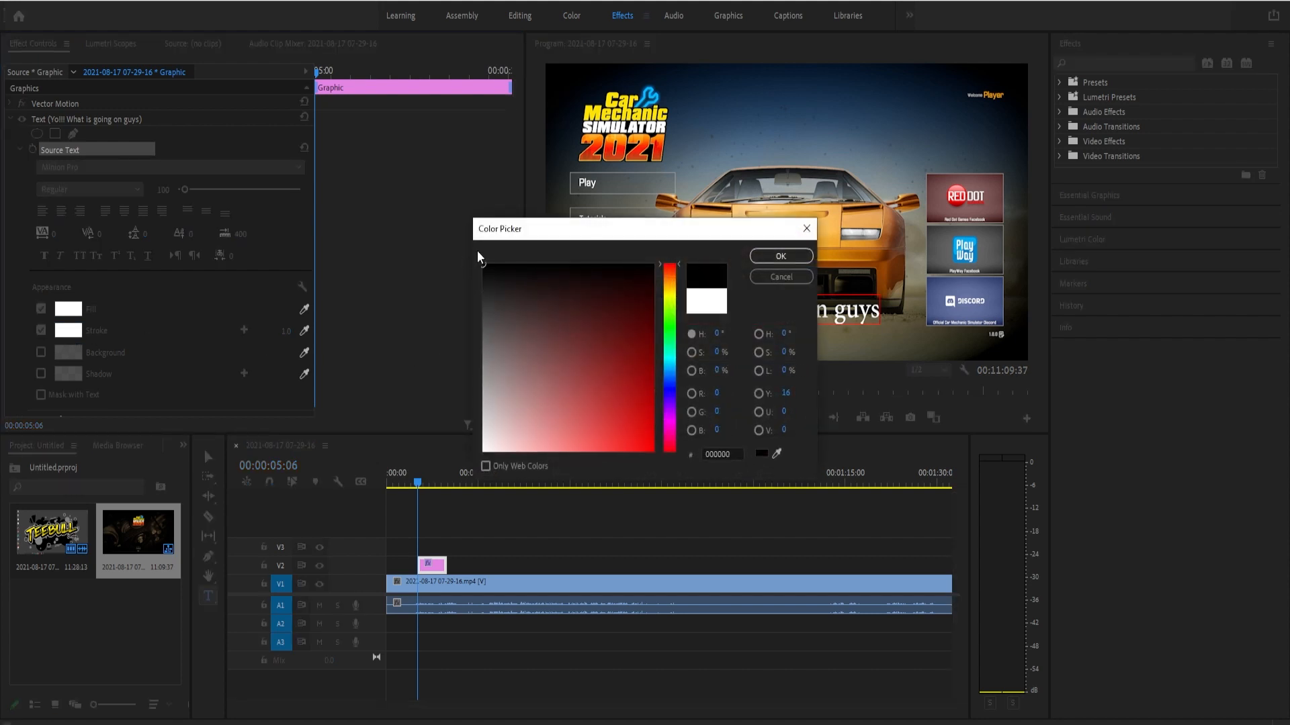
left_click(781, 256)
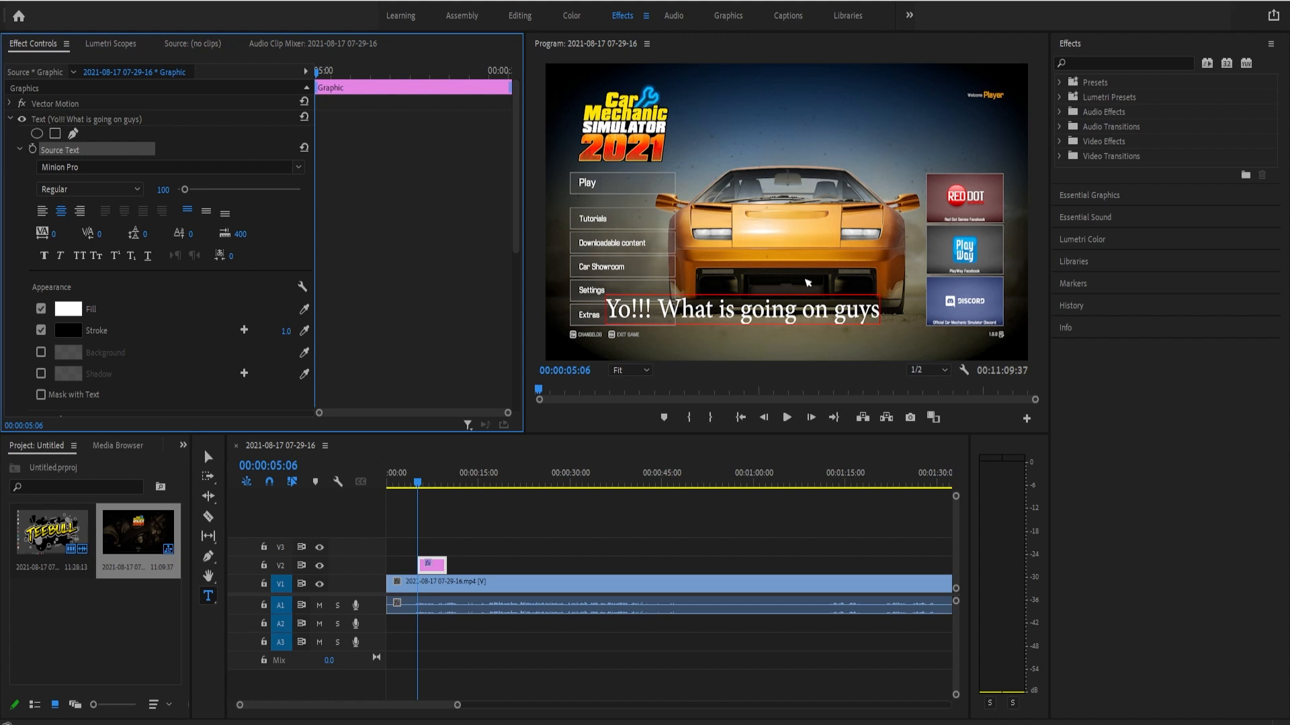
left_click(285, 331)
type("3")
key("Return")
left_click(438, 567)
left_click(458, 534)
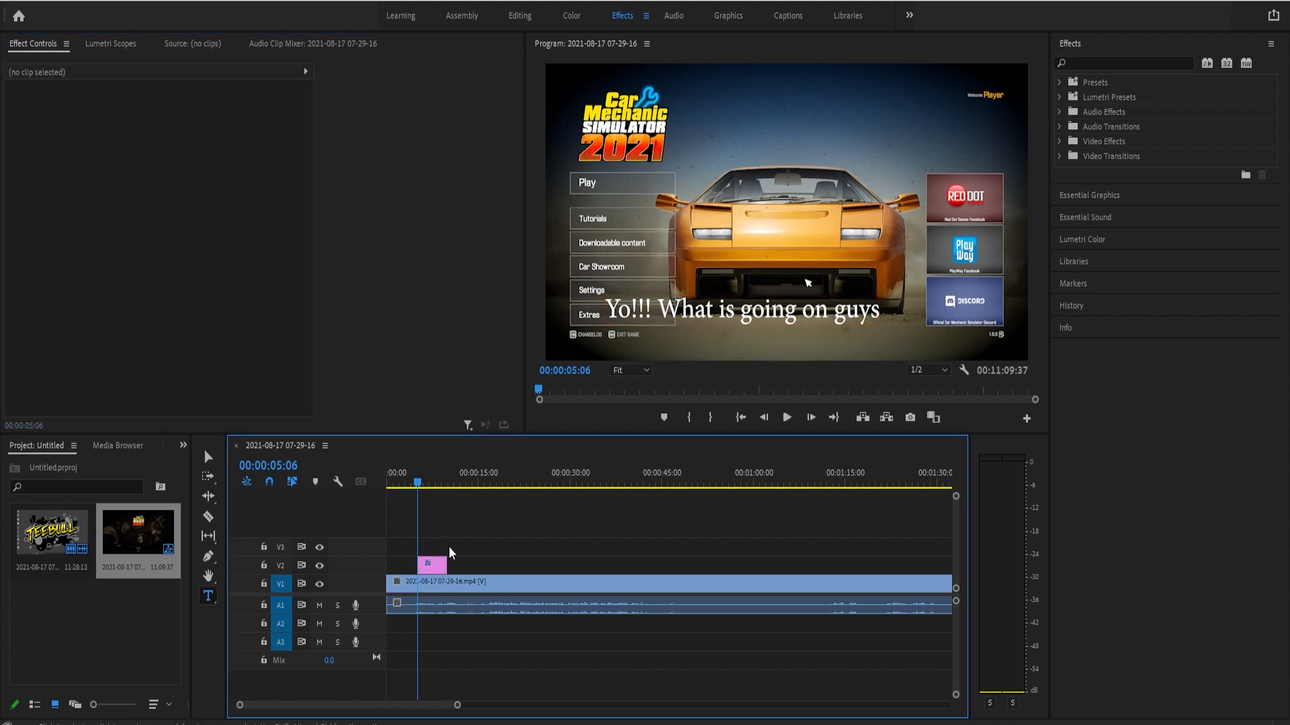
- Select the caption clip and give its text a black stroke with a width of 16
left_click(437, 568)
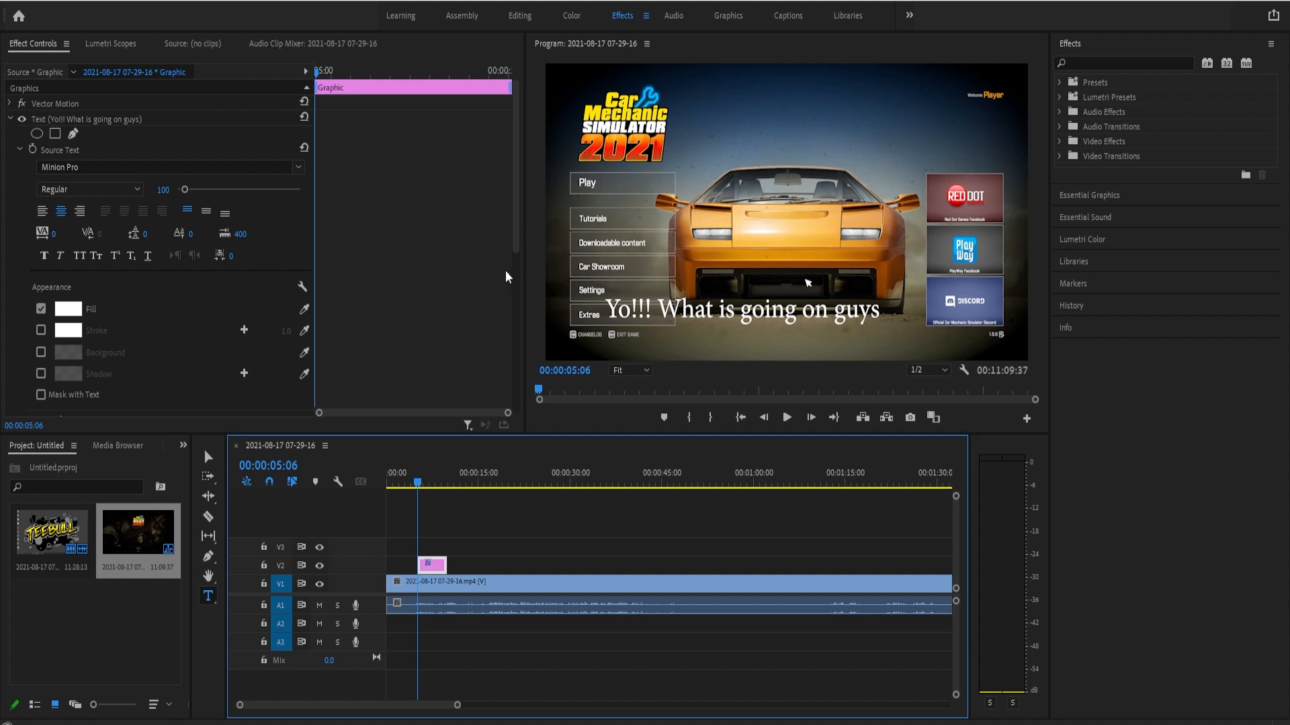
left_click(40, 330)
left_click(68, 330)
left_click(487, 266)
left_click(784, 256)
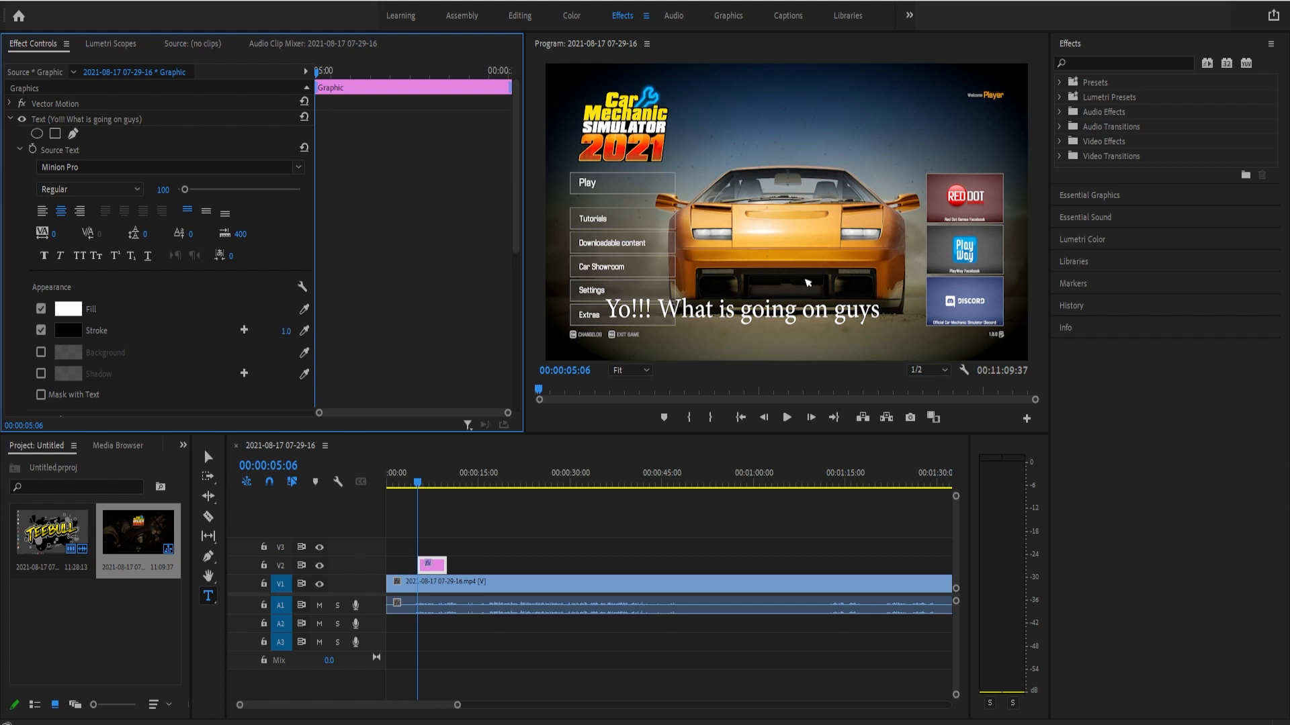
left_click_drag(286, 331, 296, 331)
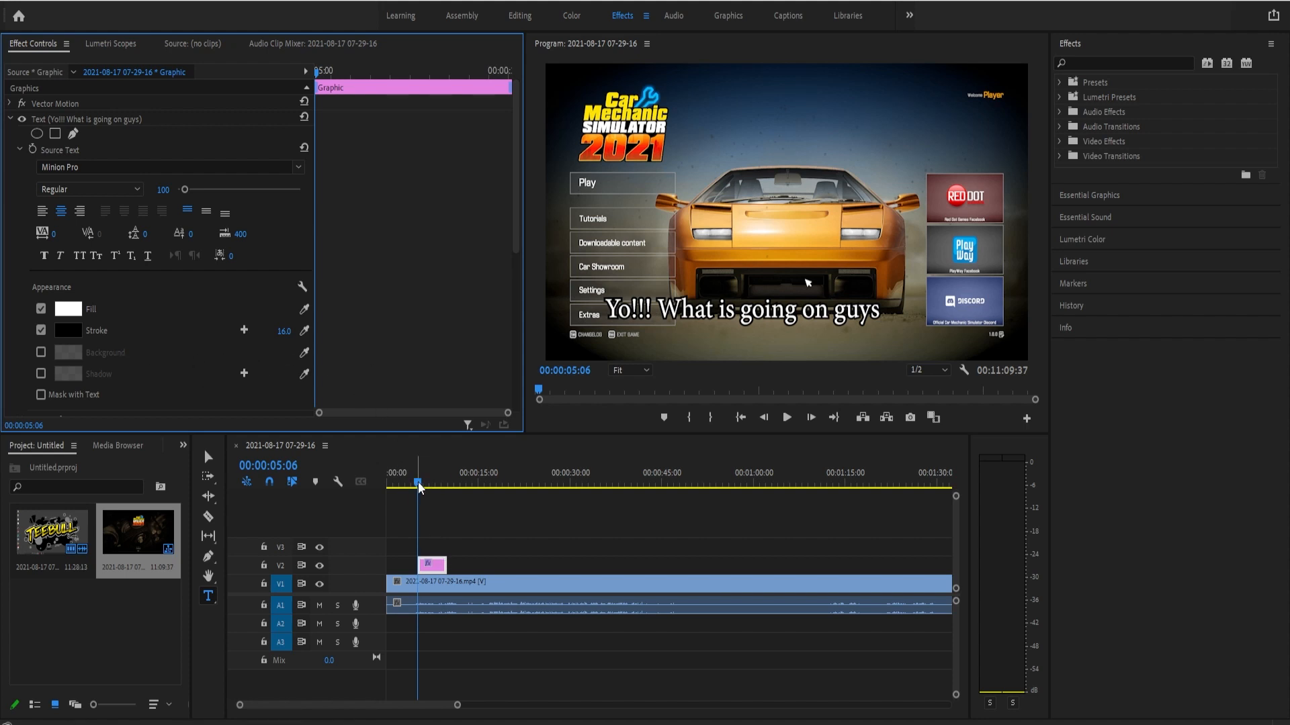
- Move the caption text sideways by setting its horizontal transform position to 899.5
scroll(163, 337, "down", 3)
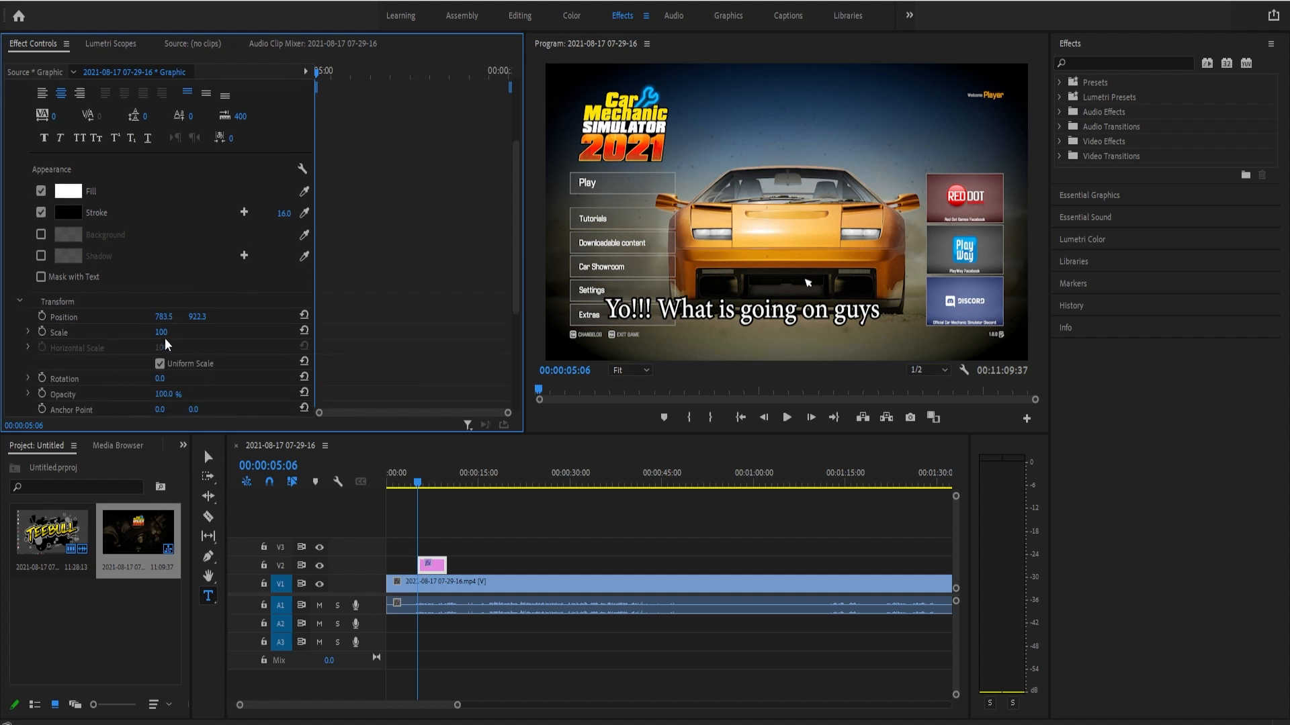
left_click_drag(164, 317, 202, 317)
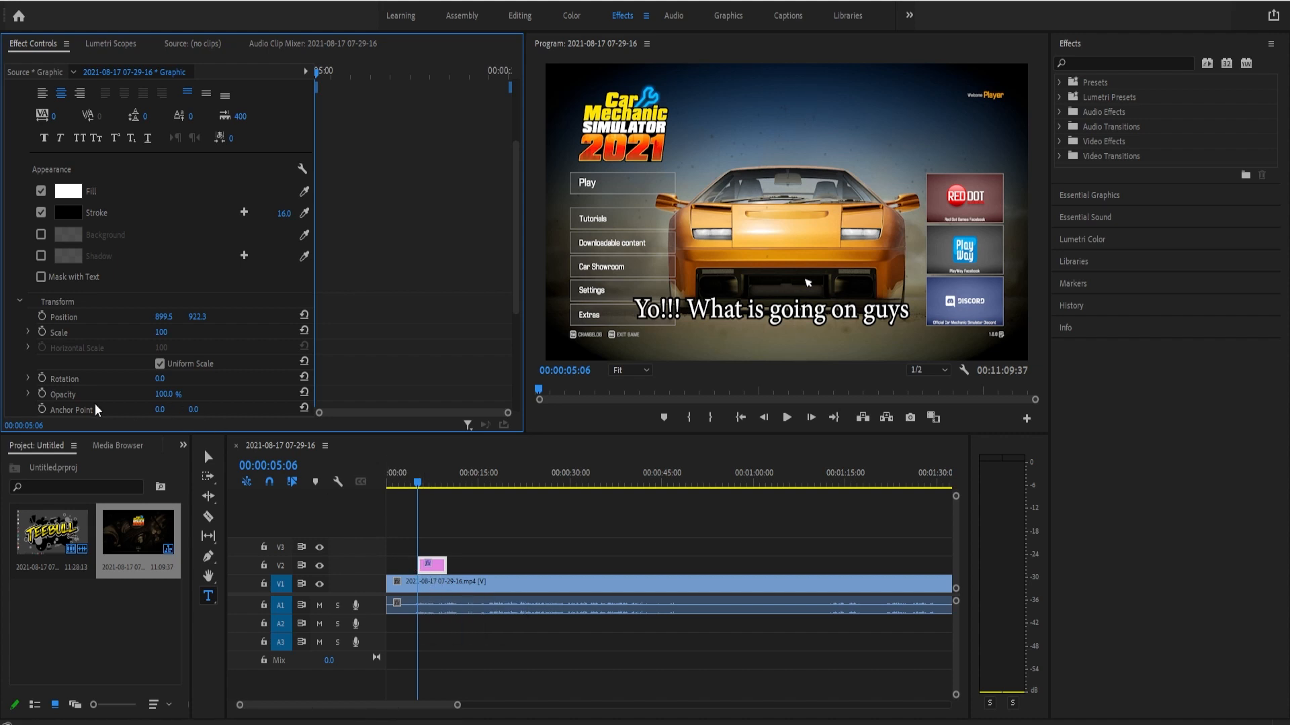
- Animate the caption's text scale with a keyframe of 100 at 00:00:05:06 and one of 120 at 00:00:05:10
scroll(94, 407, "down", 2)
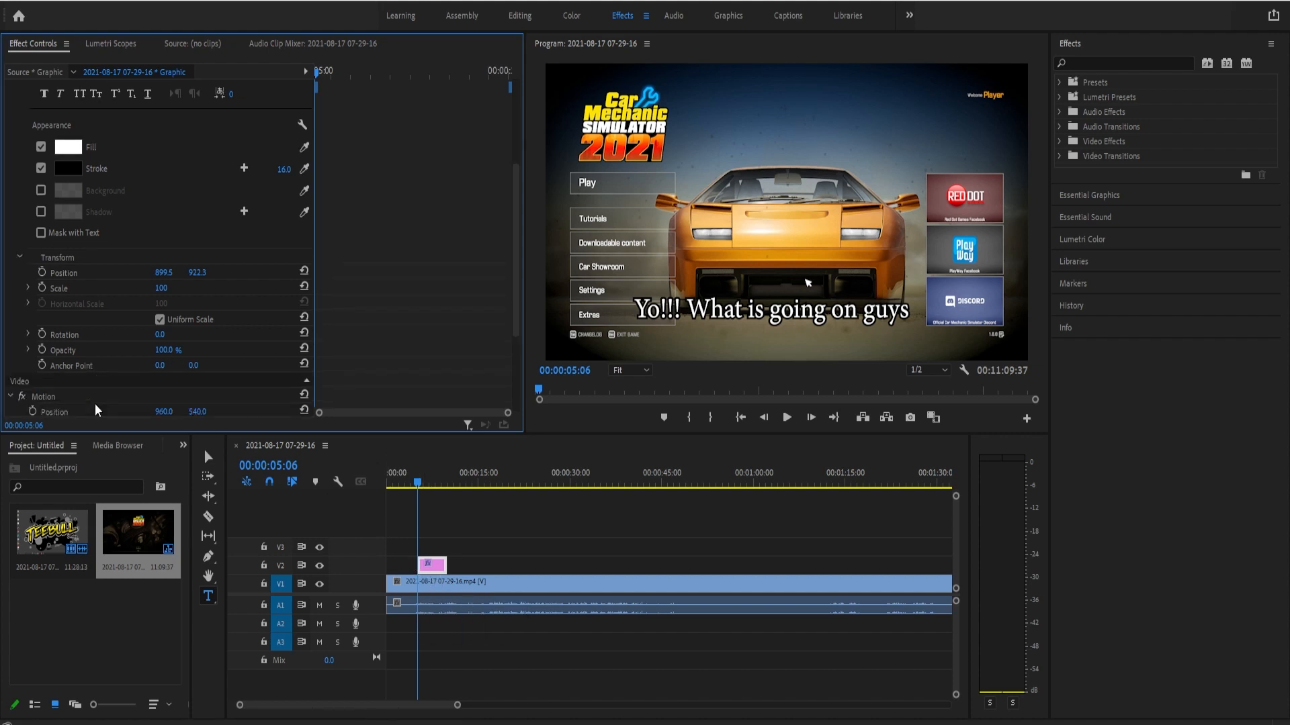
left_click(41, 289)
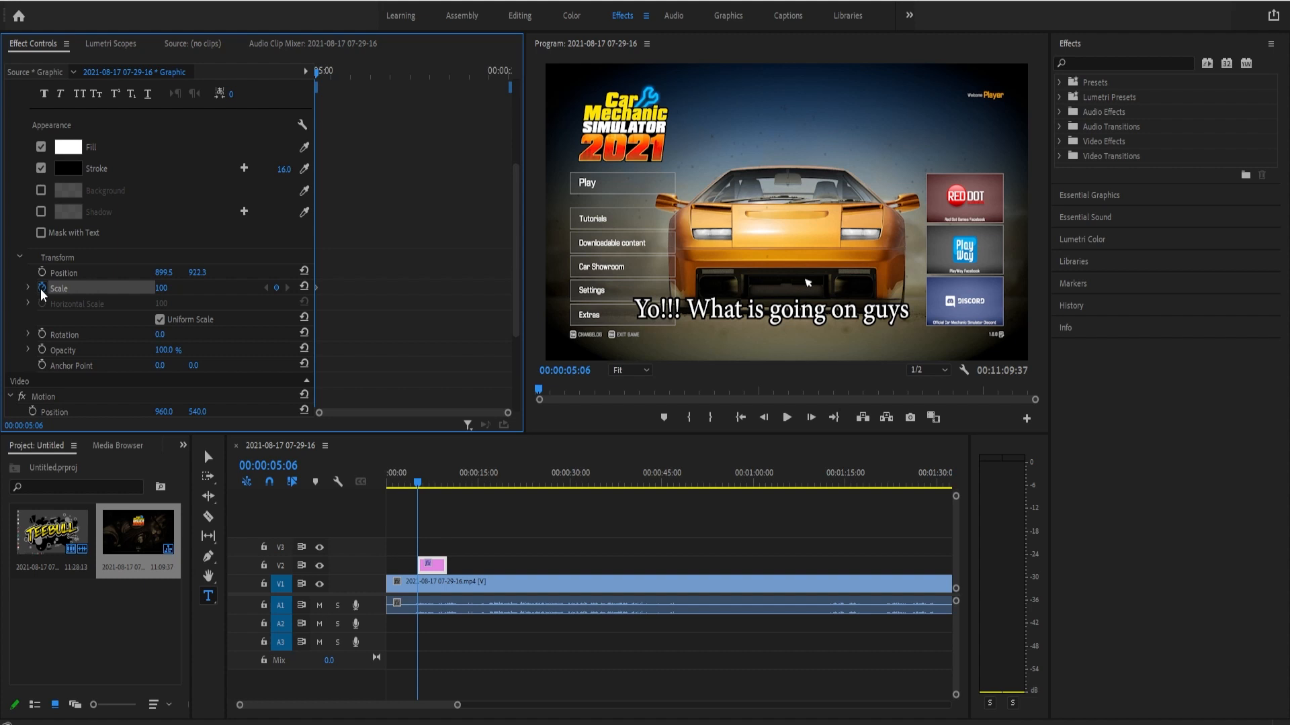
key("Right")
key("Right")
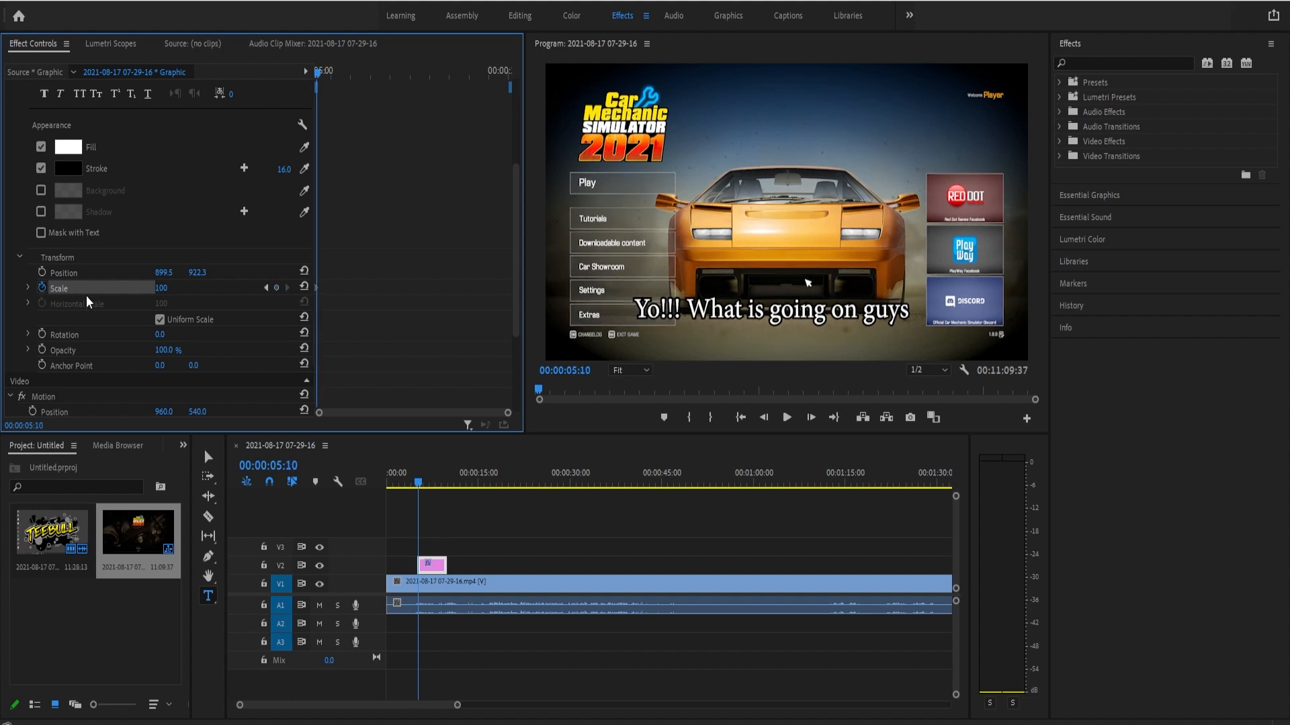
left_click(172, 287)
type("120")
key("Return")
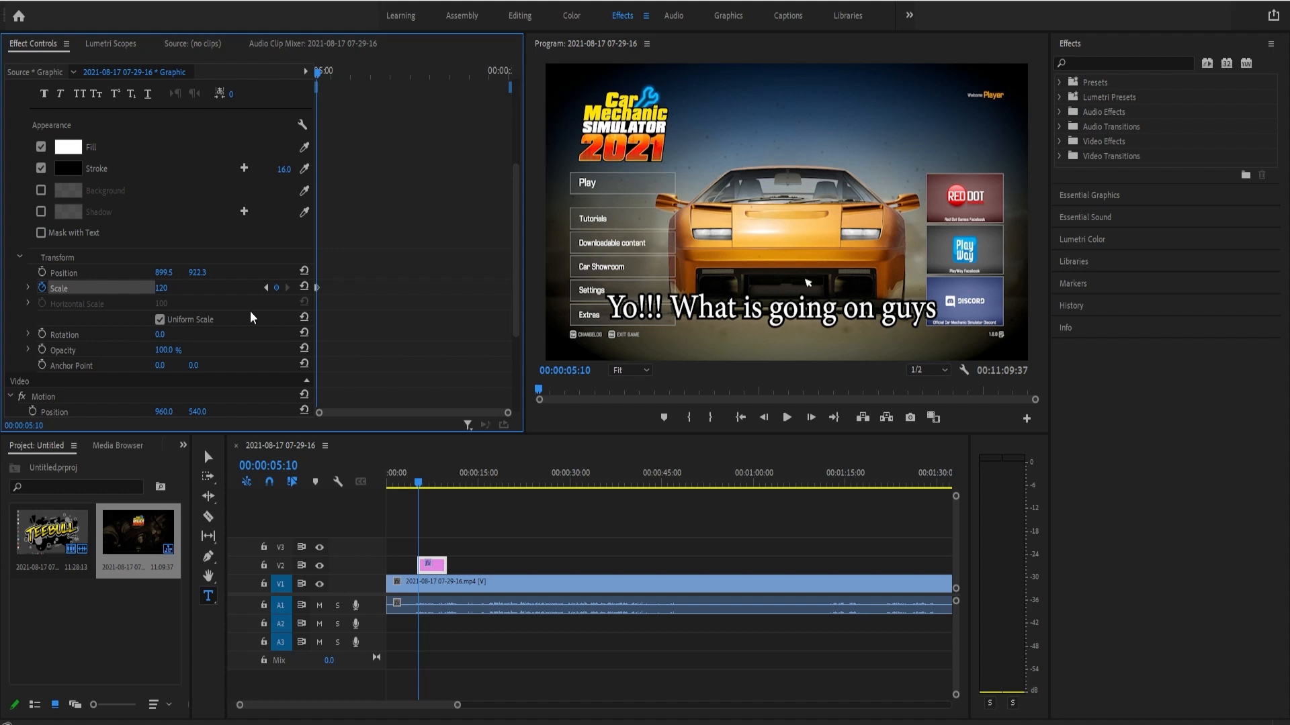
- Advance four frames to 00:00:05:14 and add a text scale keyframe of 115
key("Right")
key("Right")
key("Right")
key("Right")
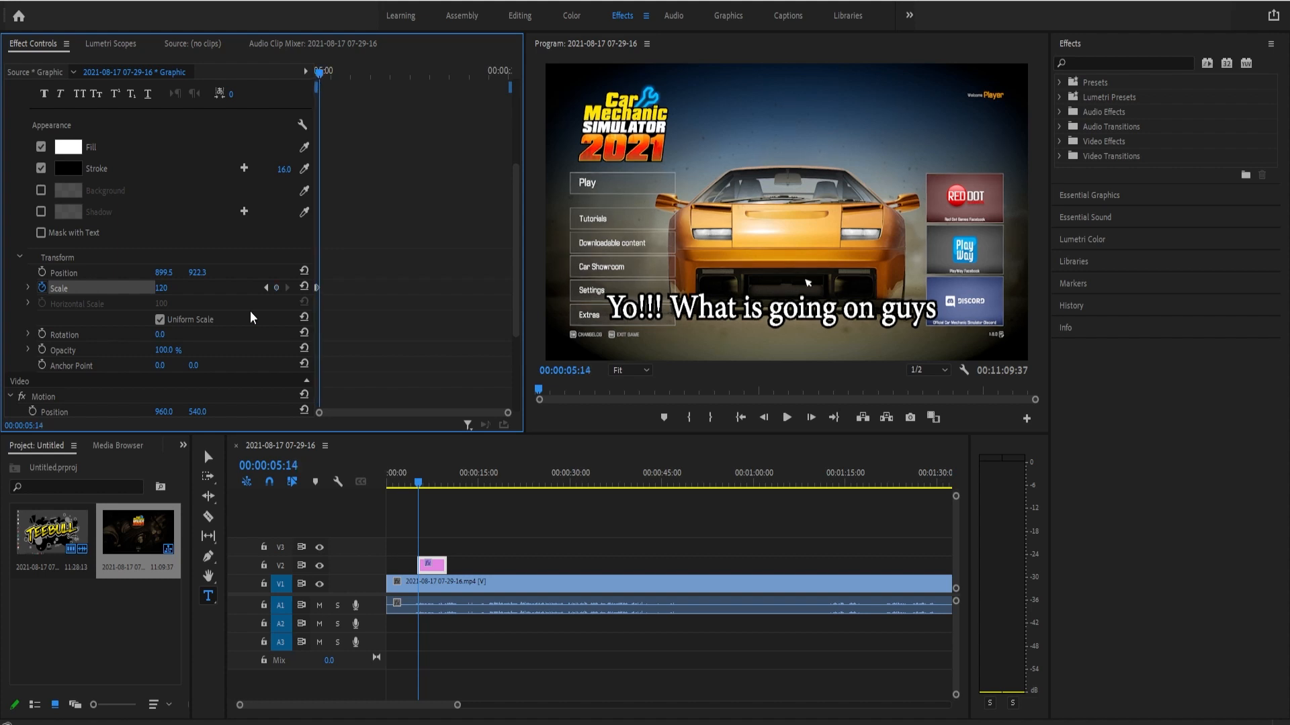
left_click(174, 285)
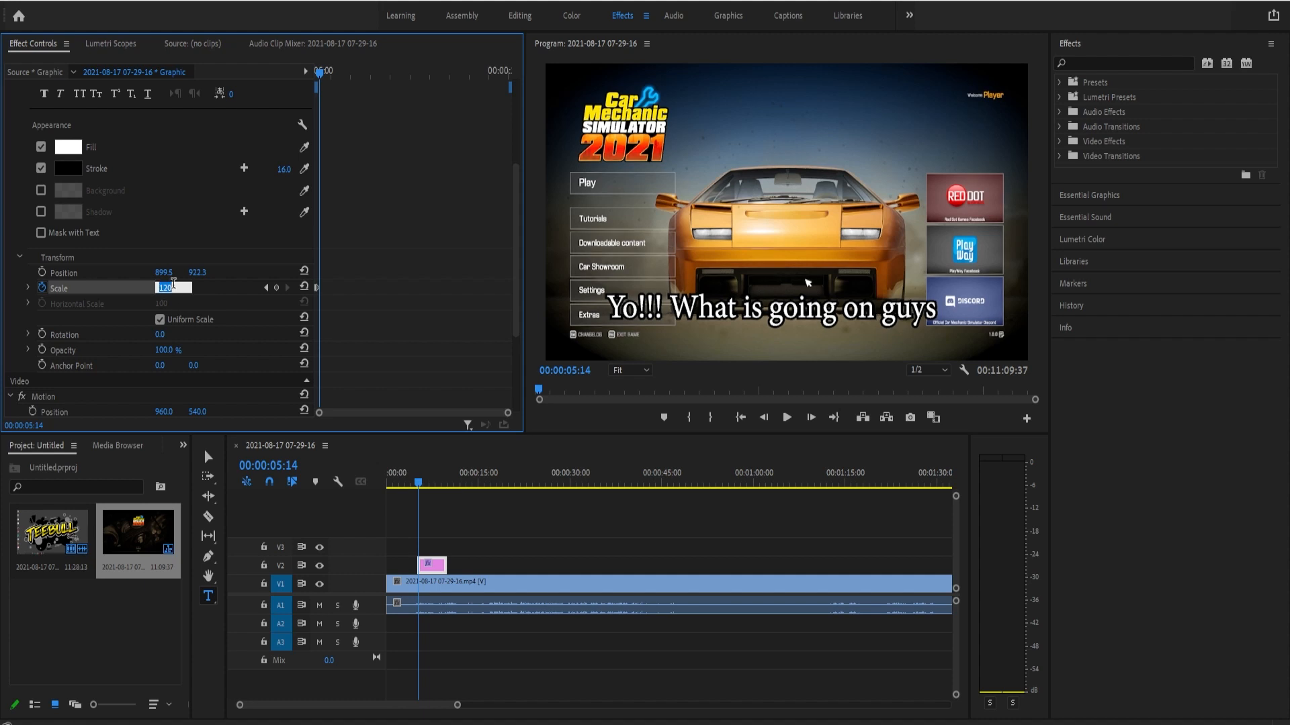
type("115")
key("Return")
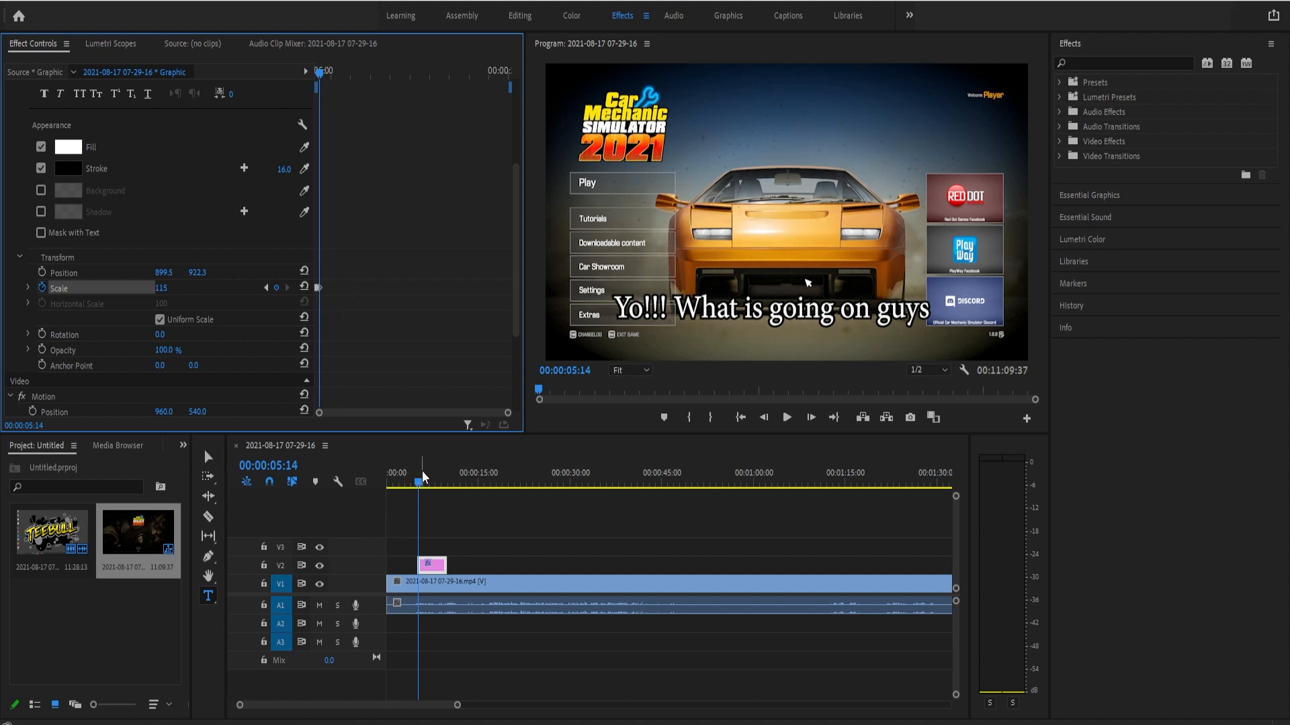
- Play the caption animation from just before the clip and trim the caption clip's end back to the playhead
left_click_drag(420, 481, 413, 484)
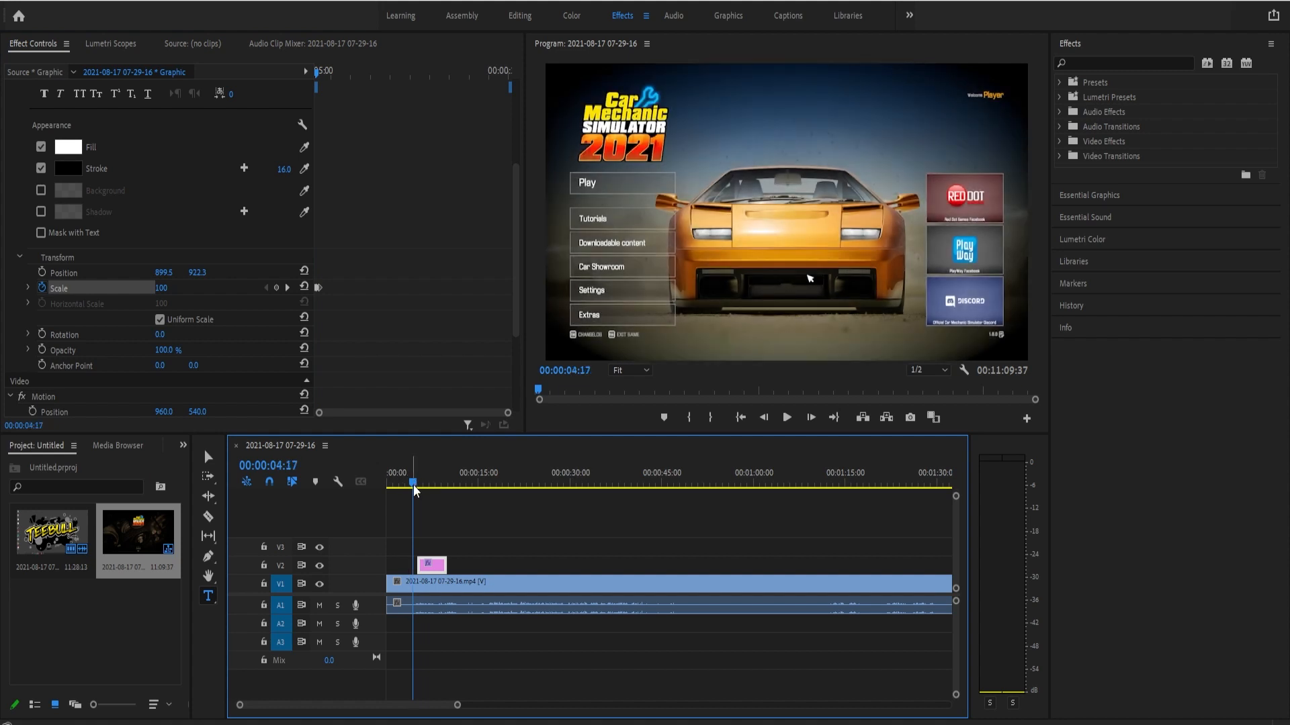
key("space")
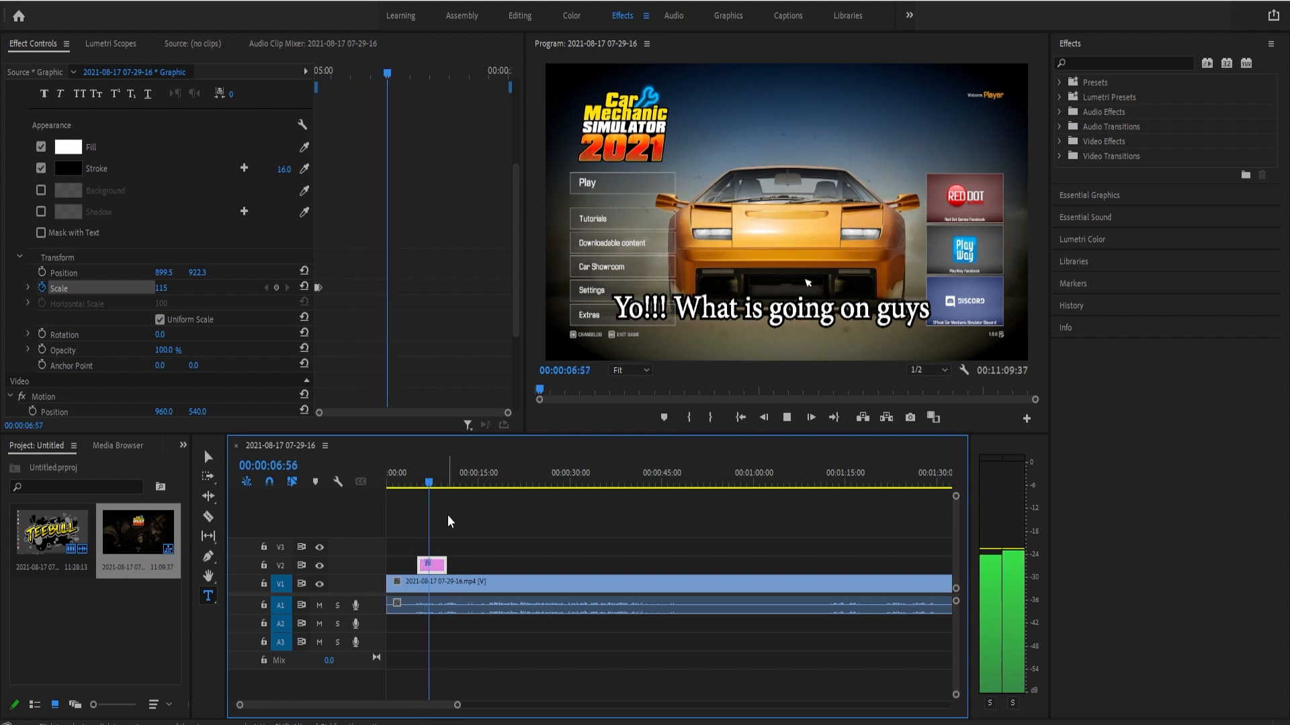
key("space")
left_click_drag(441, 566, 432, 566)
- Replay the trimmed caption, stop at 00:00:06:44, and shorten the caption clip's end to that point
left_click_drag(434, 484, 413, 486)
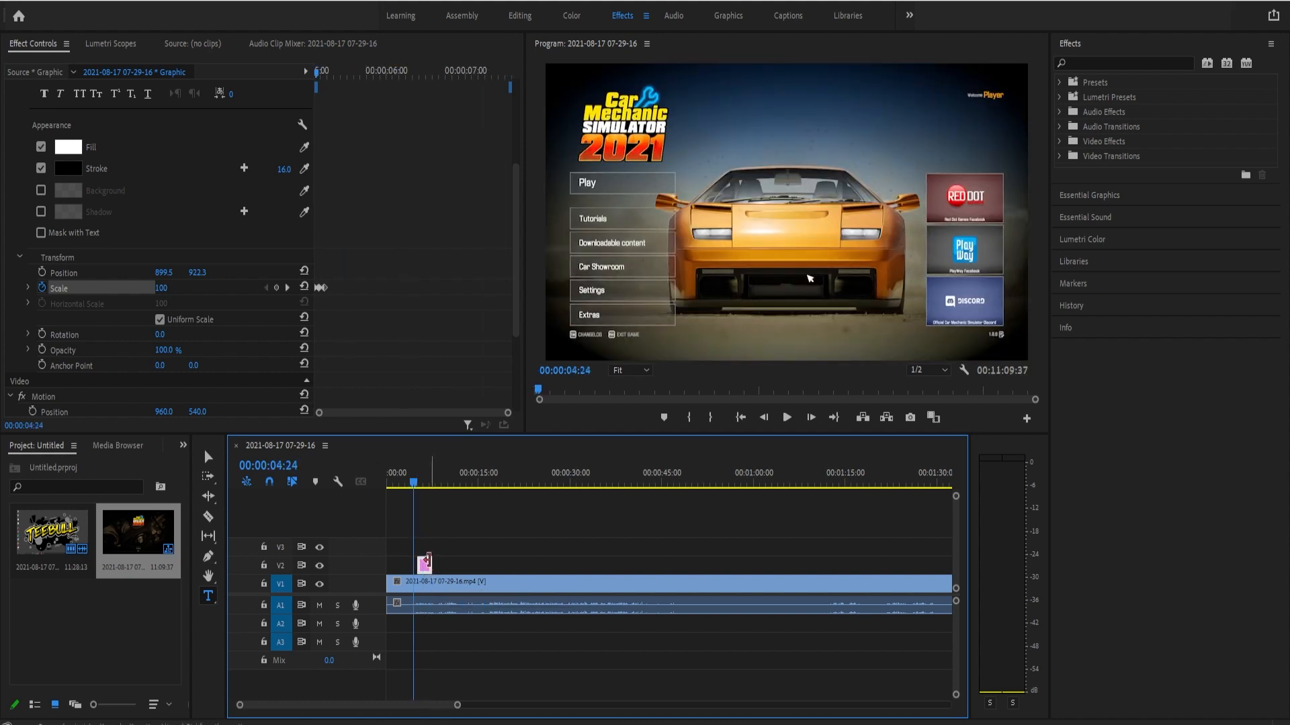
key("space")
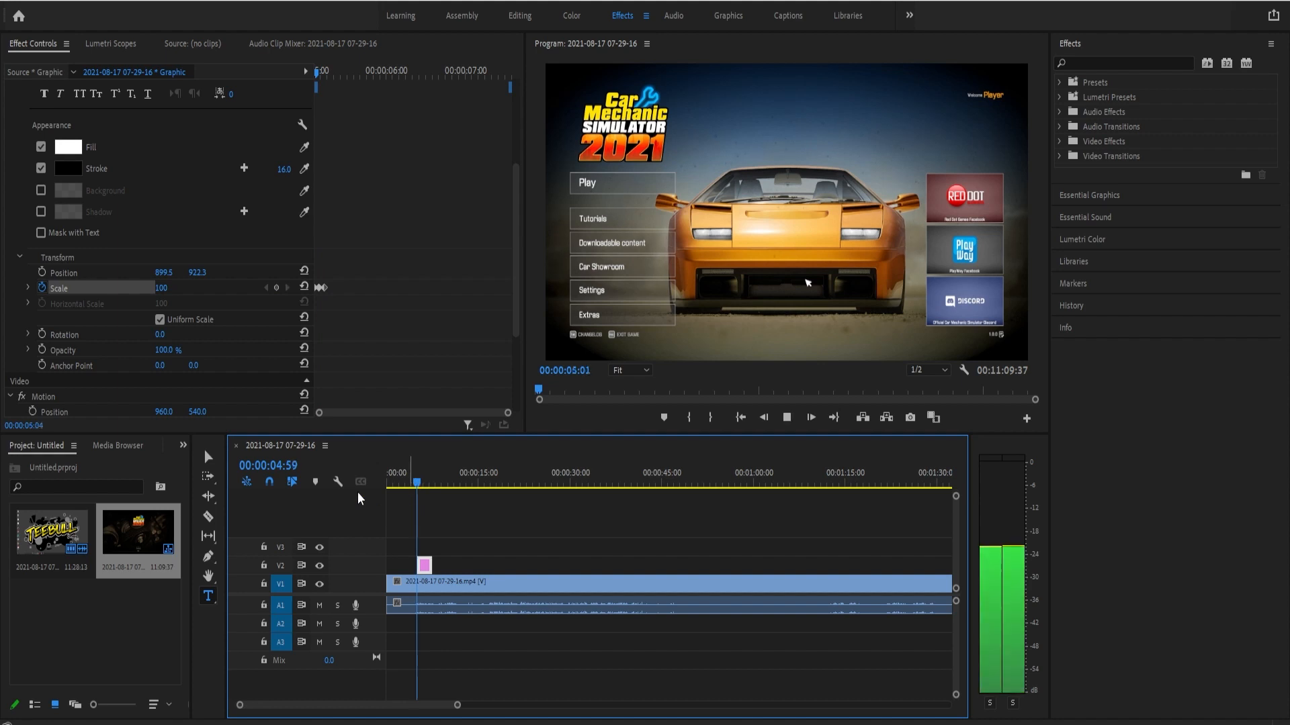
key("space")
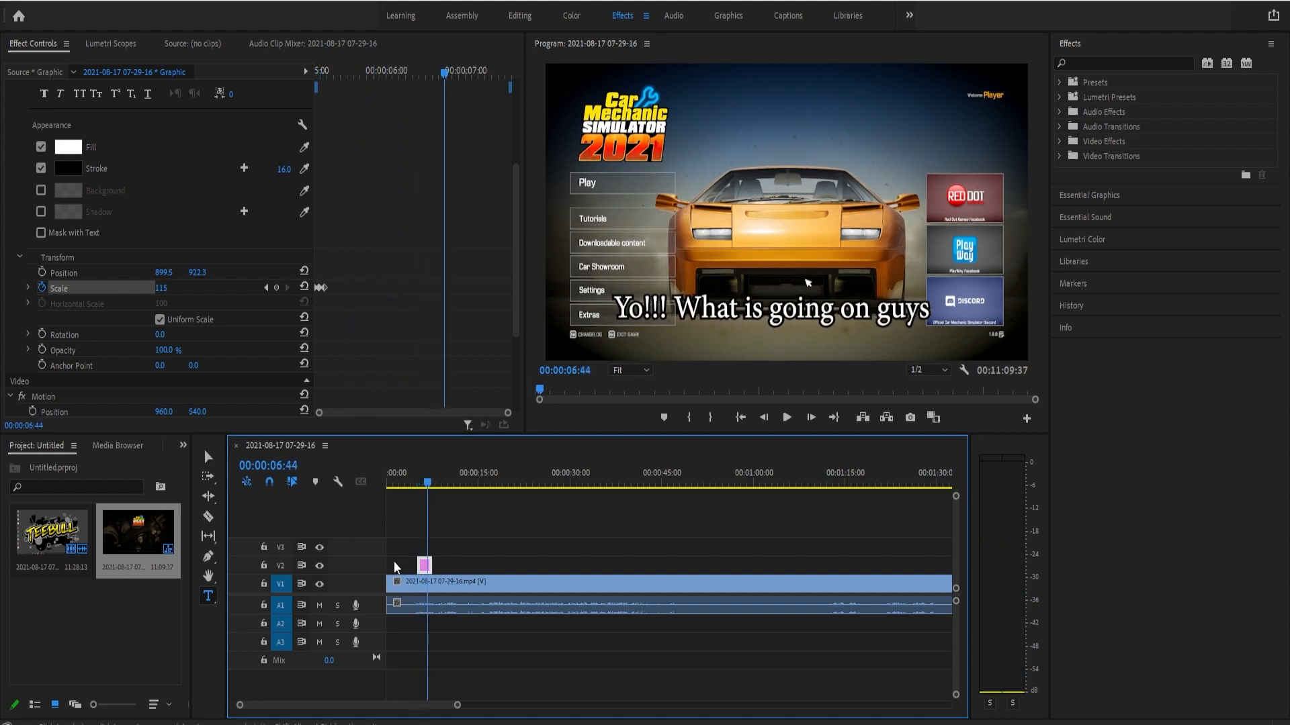
left_click_drag(431, 566, 424, 566)
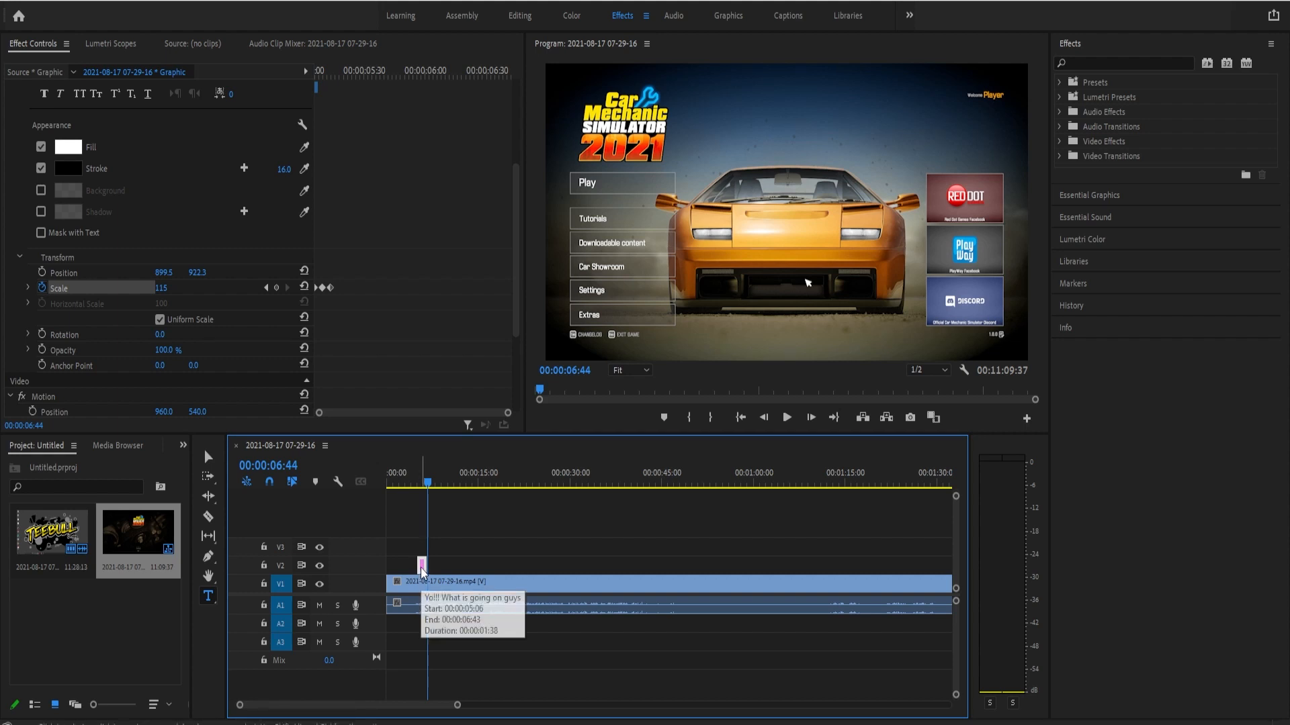
- Duplicate the caption clip directly after the original on track V2 and replace the copy's text with "Welcome"
left_click_drag(422, 570, 435, 566)
left_click(433, 565)
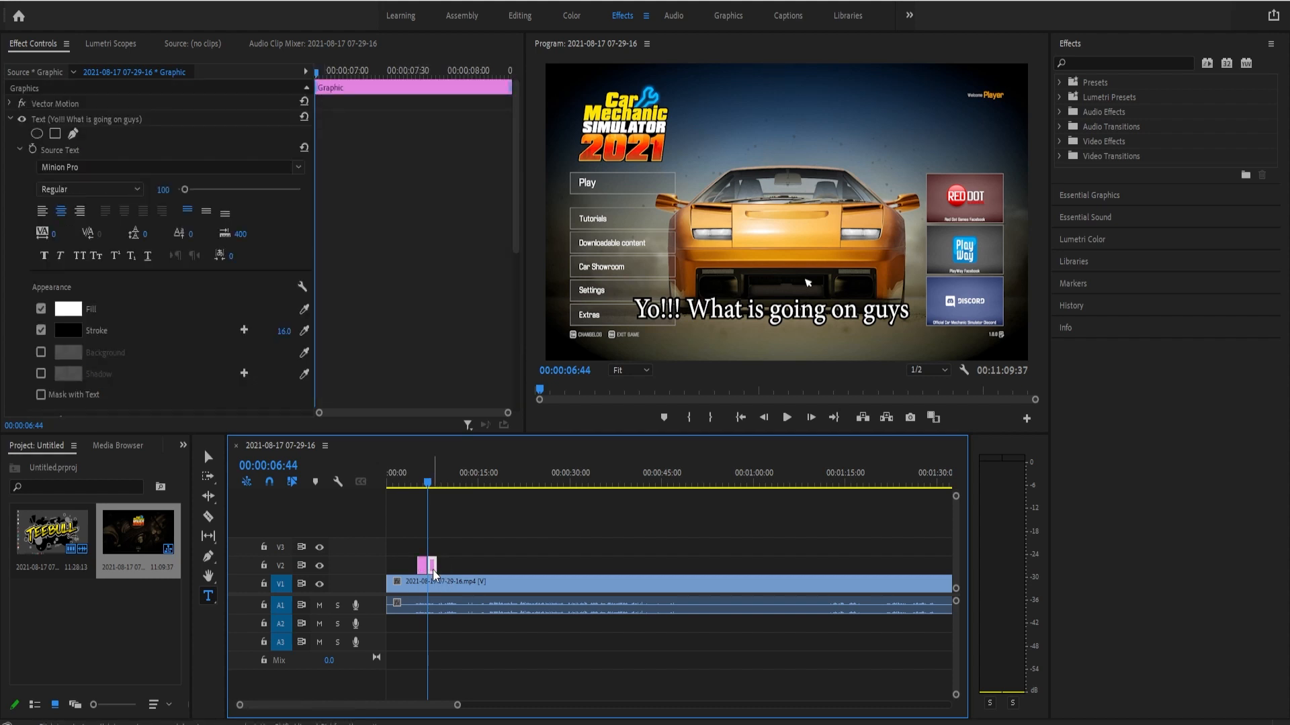
left_click(903, 316)
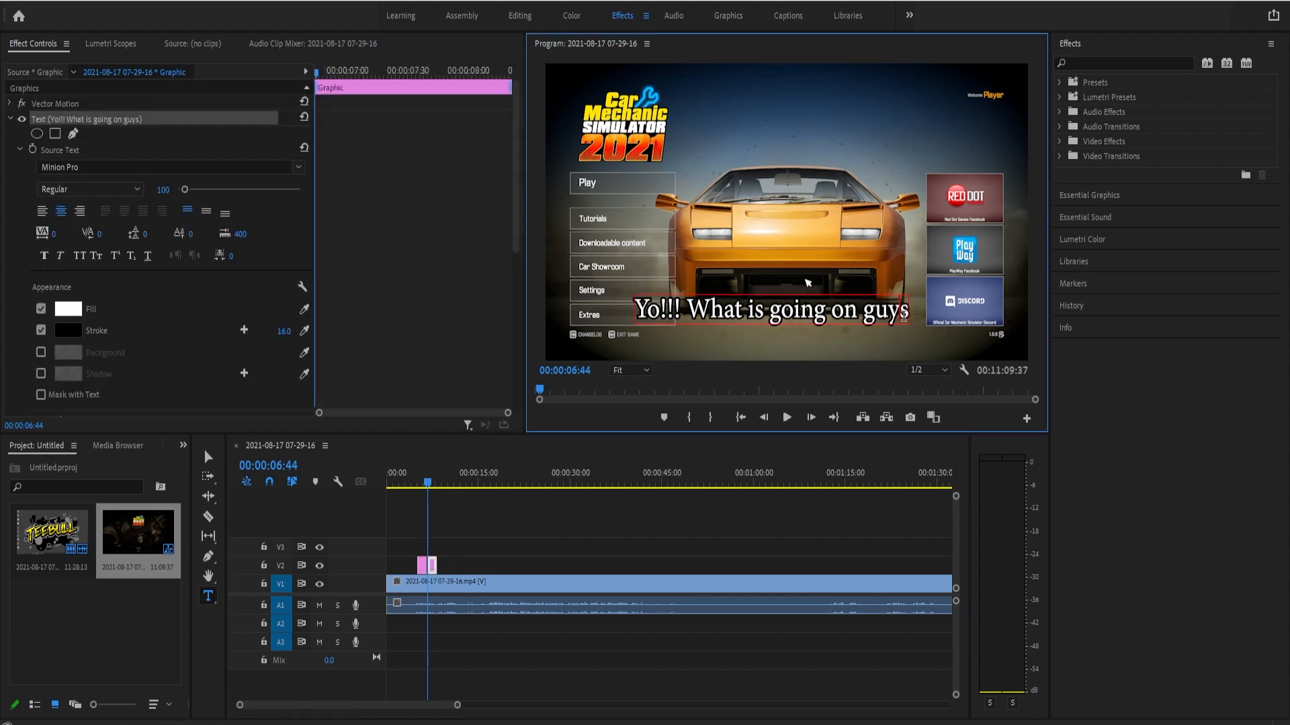
key("BackSpace")
key("BackSpace")
key("BackSpace")
key("BackSpace")
key("BackSpace")
key("BackSpace")
key("BackSpace")
key("BackSpace")
key("BackSpace")
key("BackSpace")
key("BackSpace")
key("BackSpace")
key("BackSpace")
key("BackSpace")
key("BackSpace")
key("BackSpace")
key("BackSpace")
key("BackSpace")
key("BackSpace")
key("BackSpace")
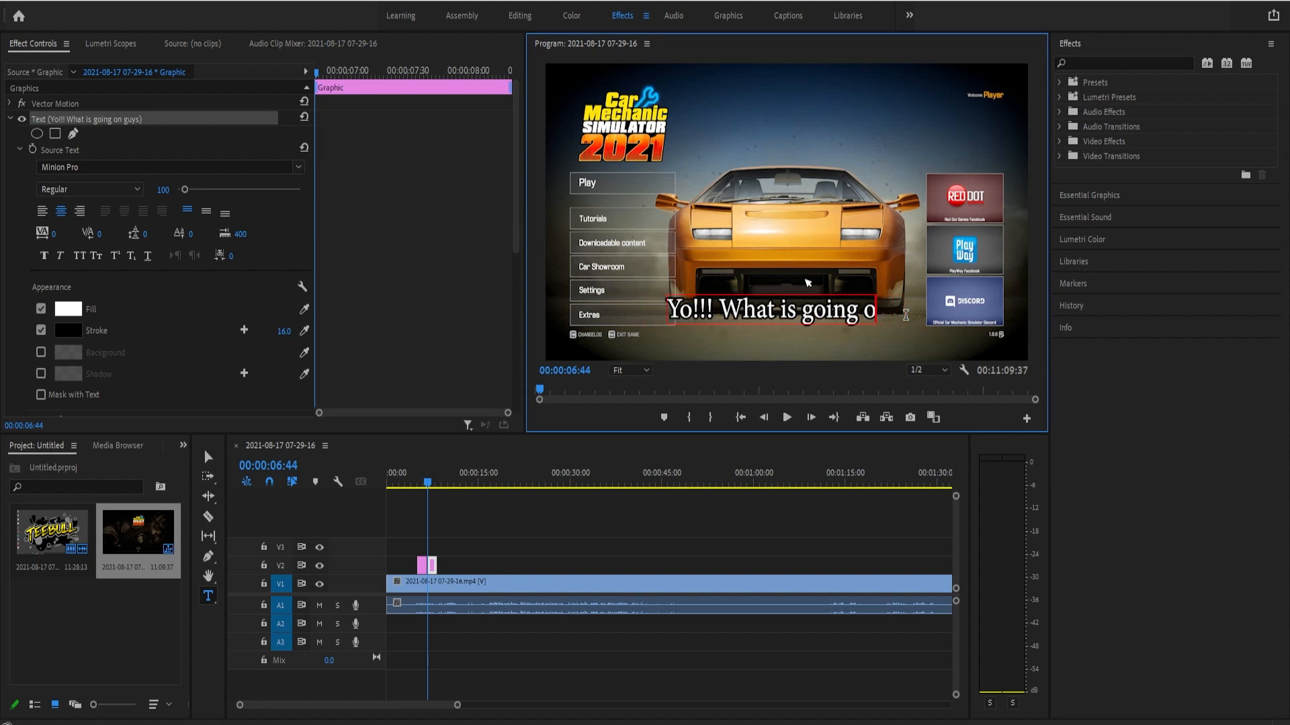
type("Welcome")
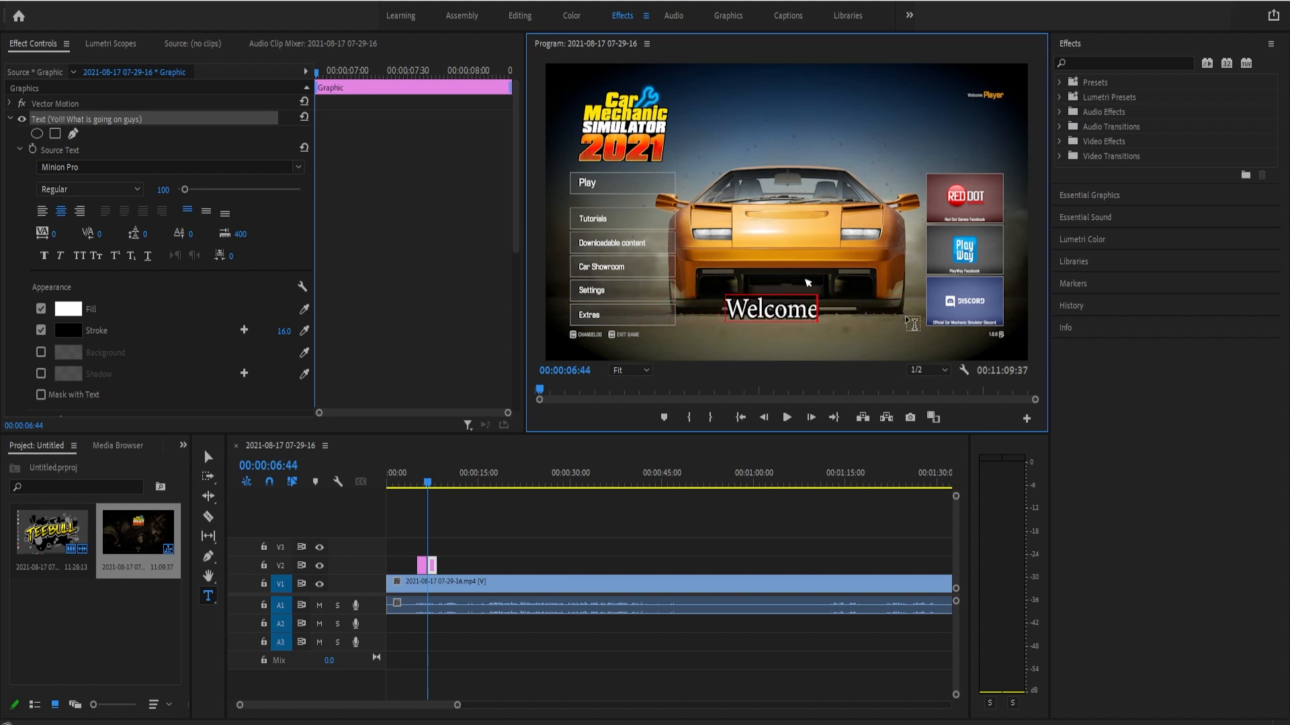
- Play the "Welcome" caption through to its end to compare it with the spoken words
left_click(425, 484)
key("space")
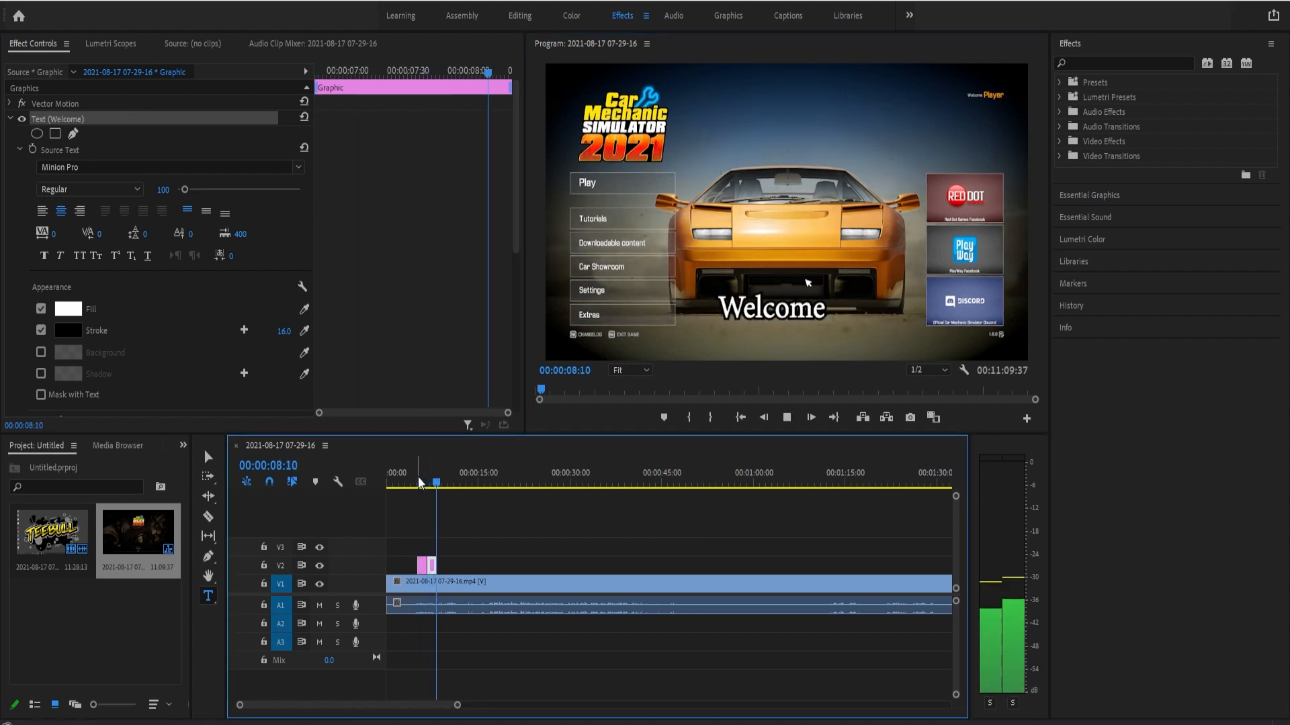
key("space")
- Return the playhead to 00:00:07:28 within the second caption and extend its text to "Welcome to"
left_click(432, 485)
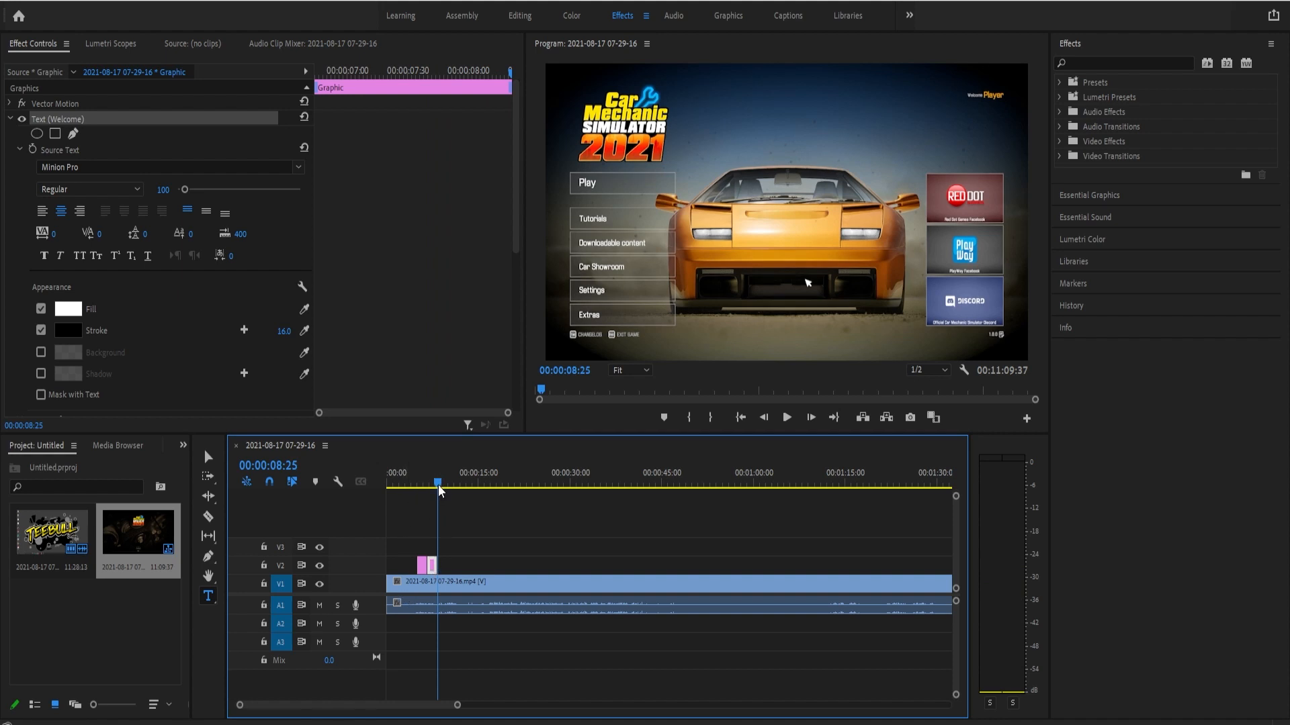
left_click(822, 304)
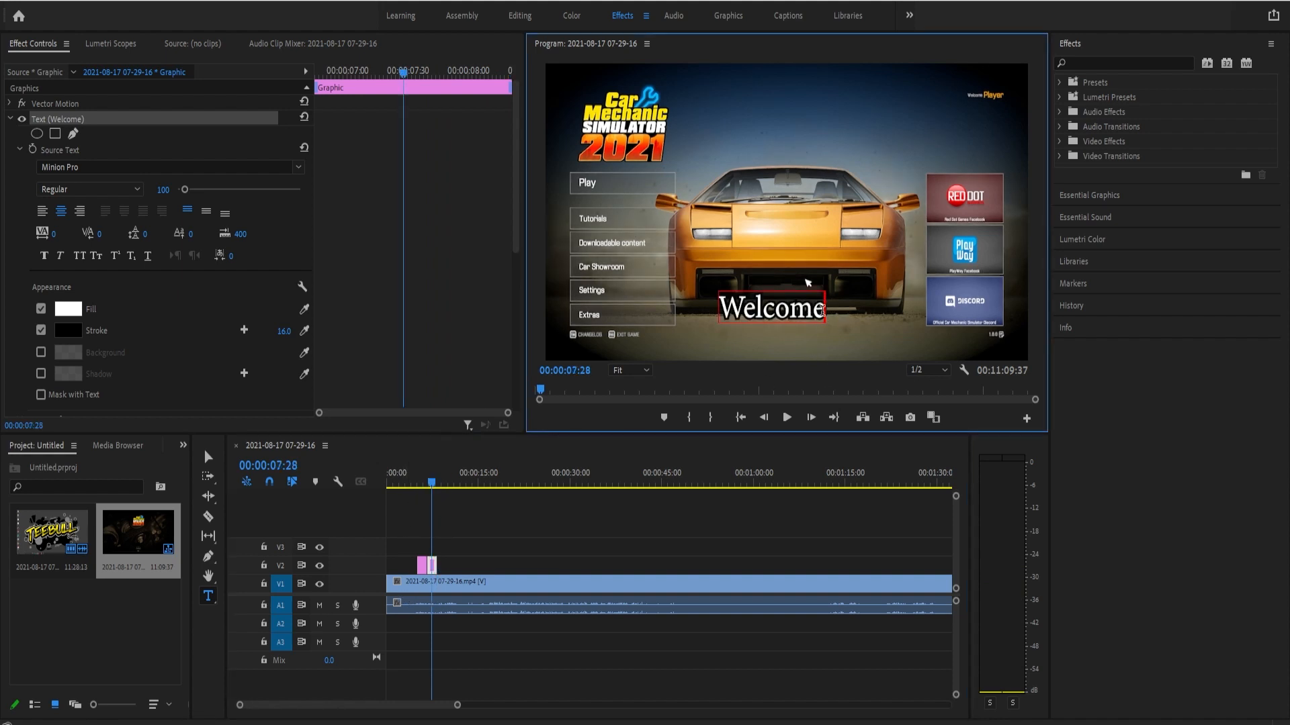
double_click(823, 311)
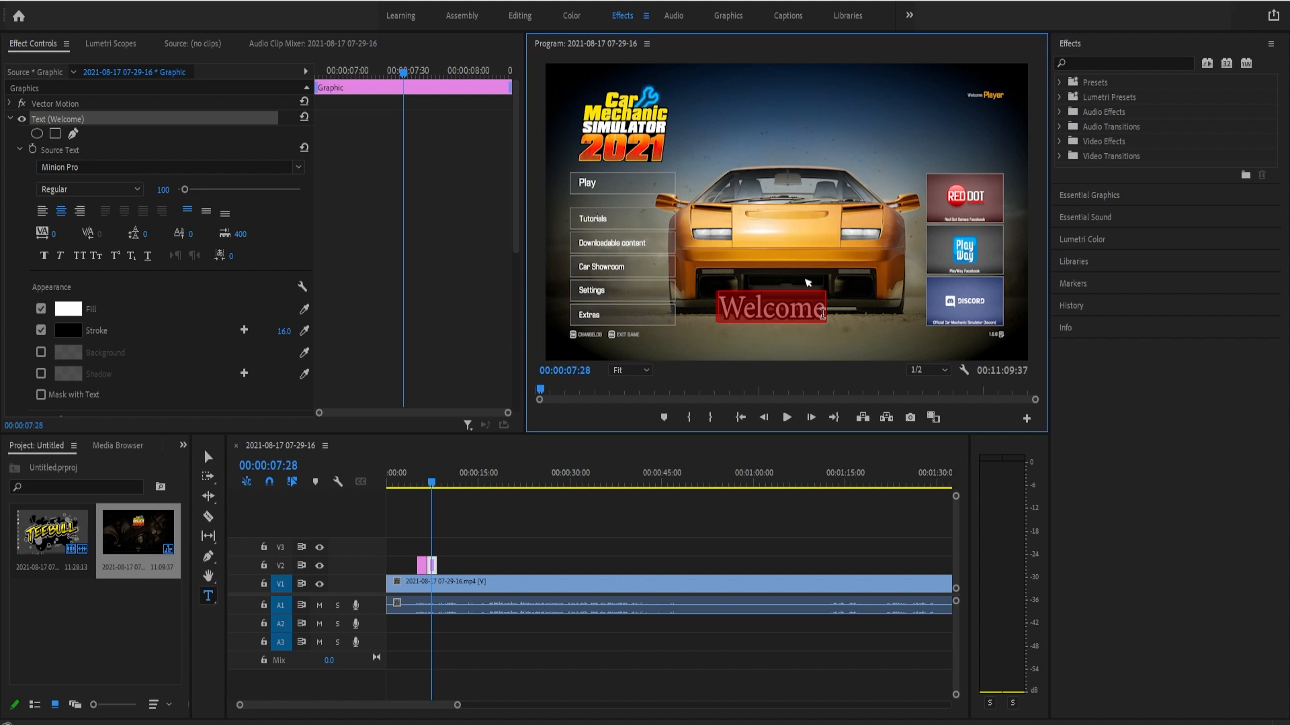
left_click(823, 312)
type("to")
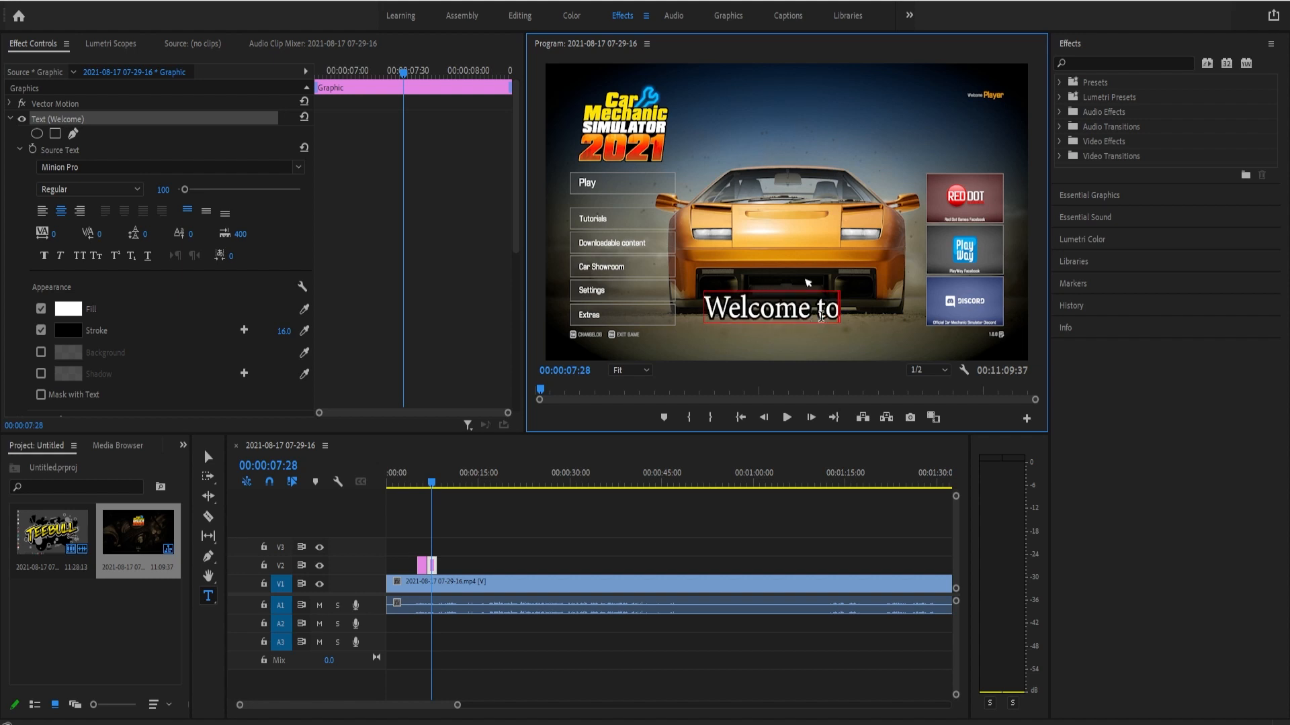
left_click(465, 545)
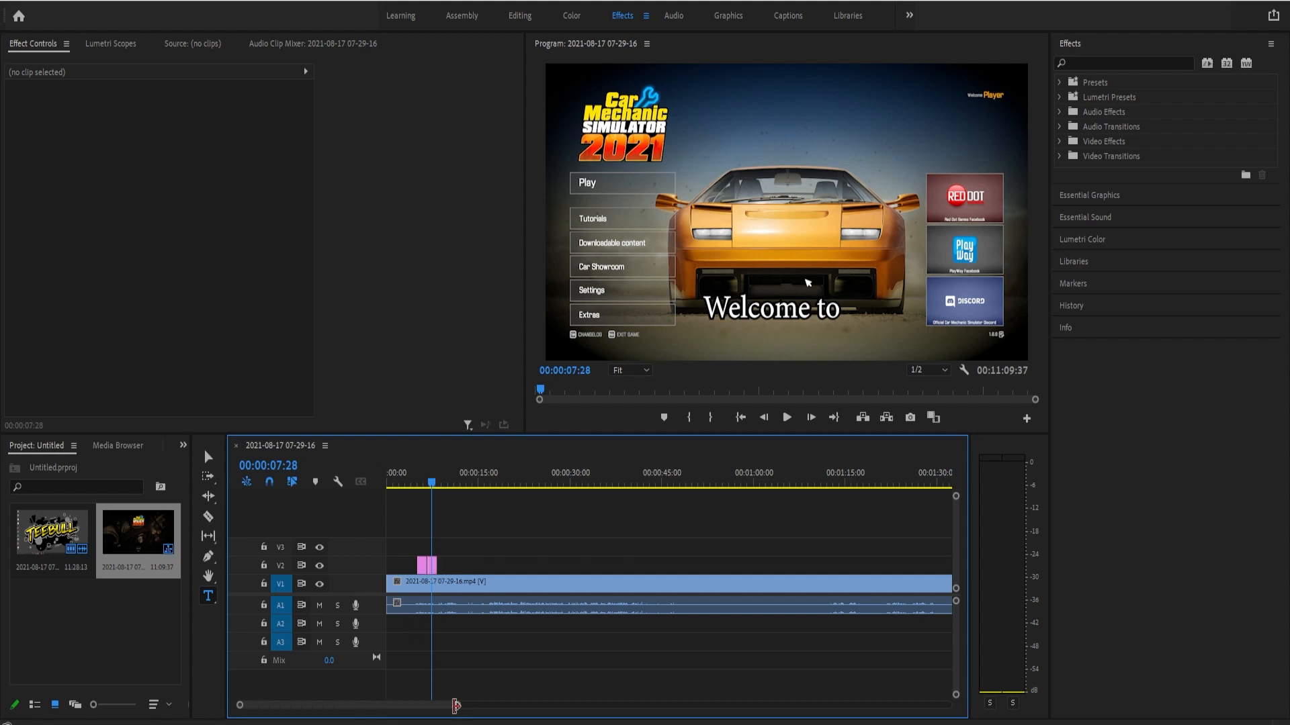
- Shorten the "Welcome to" clip's end to just after the playhead and play both captions from just before the first
left_click_drag(457, 708, 404, 693)
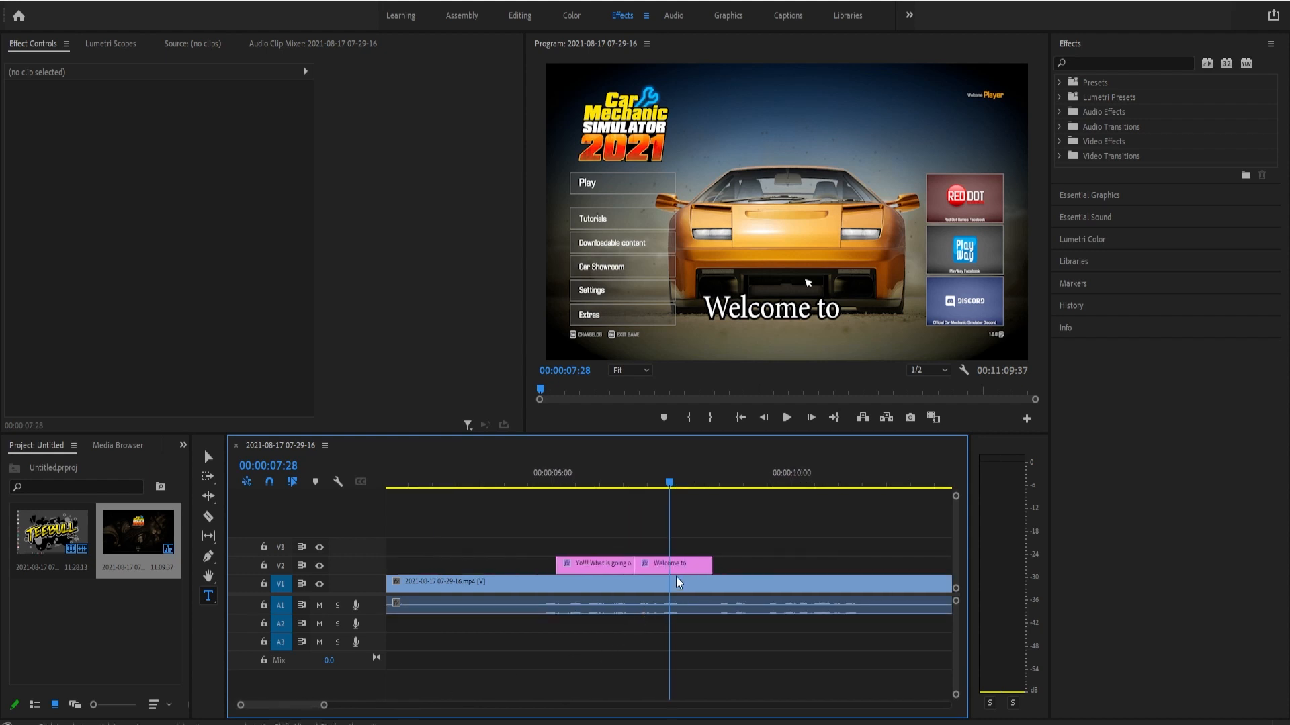
left_click_drag(712, 565, 680, 566)
left_click_drag(555, 516, 541, 510)
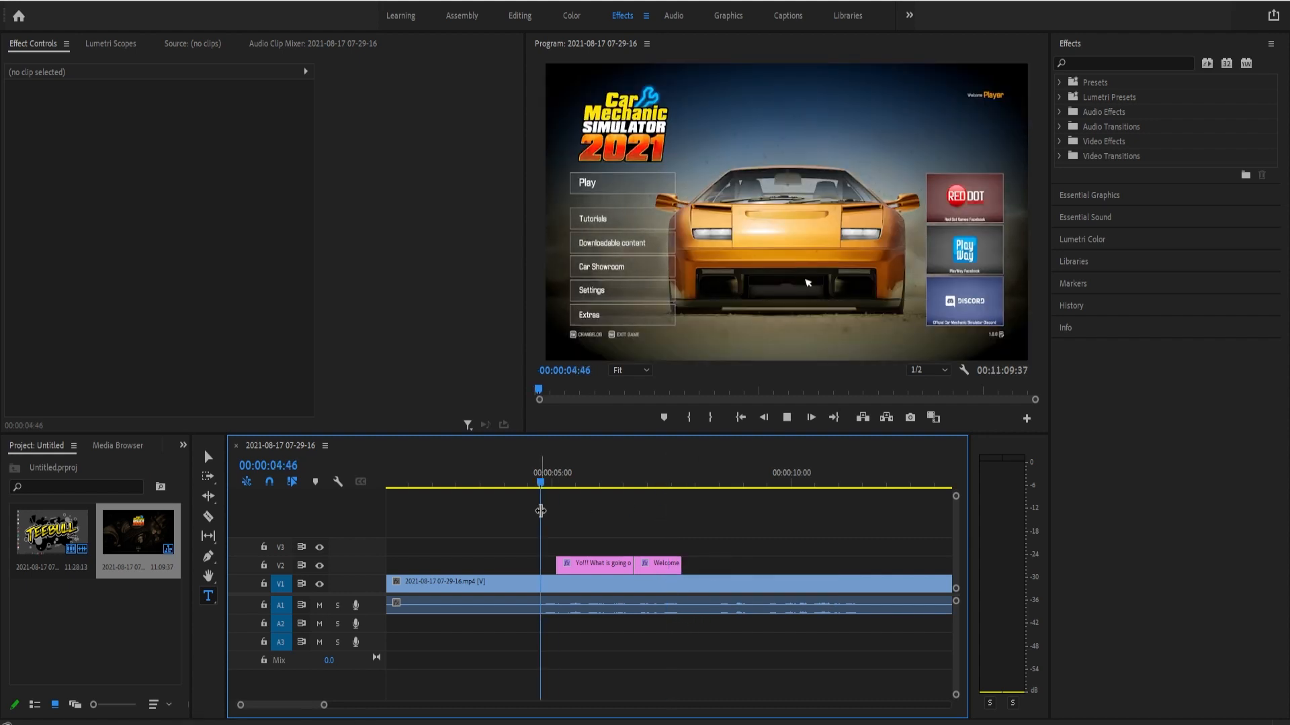
key("space")
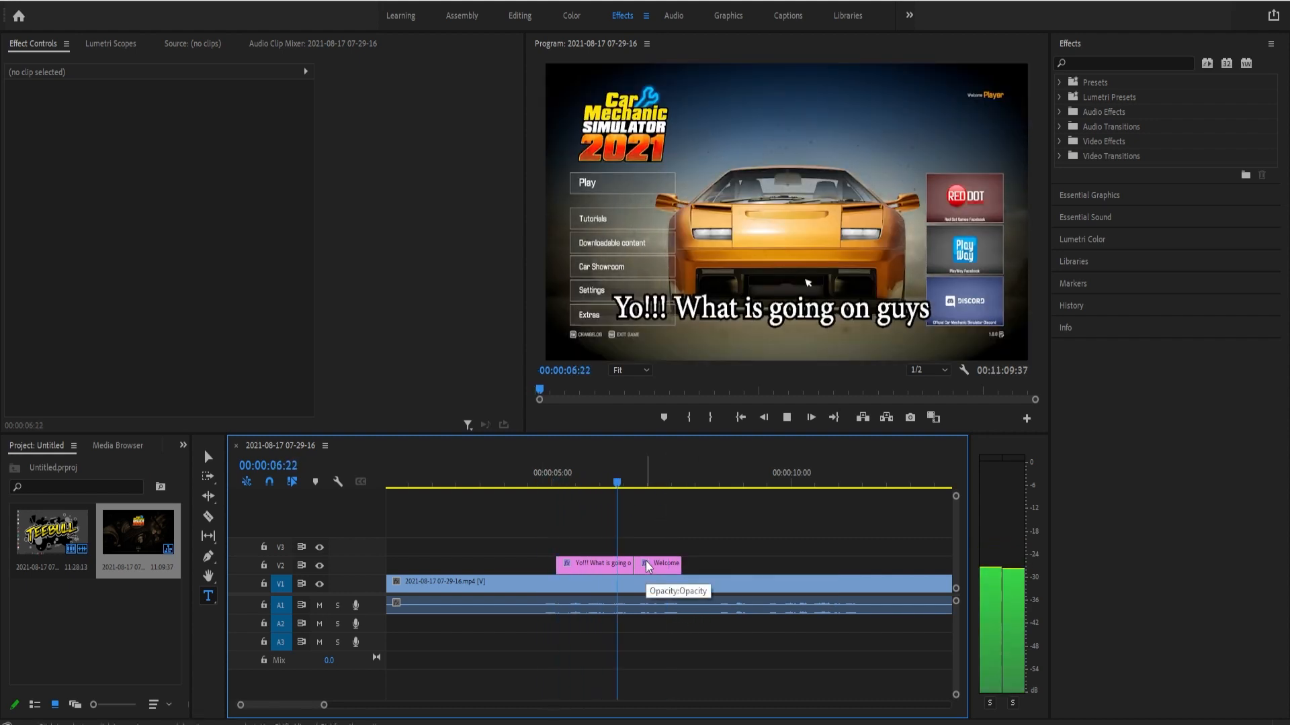
key("space")
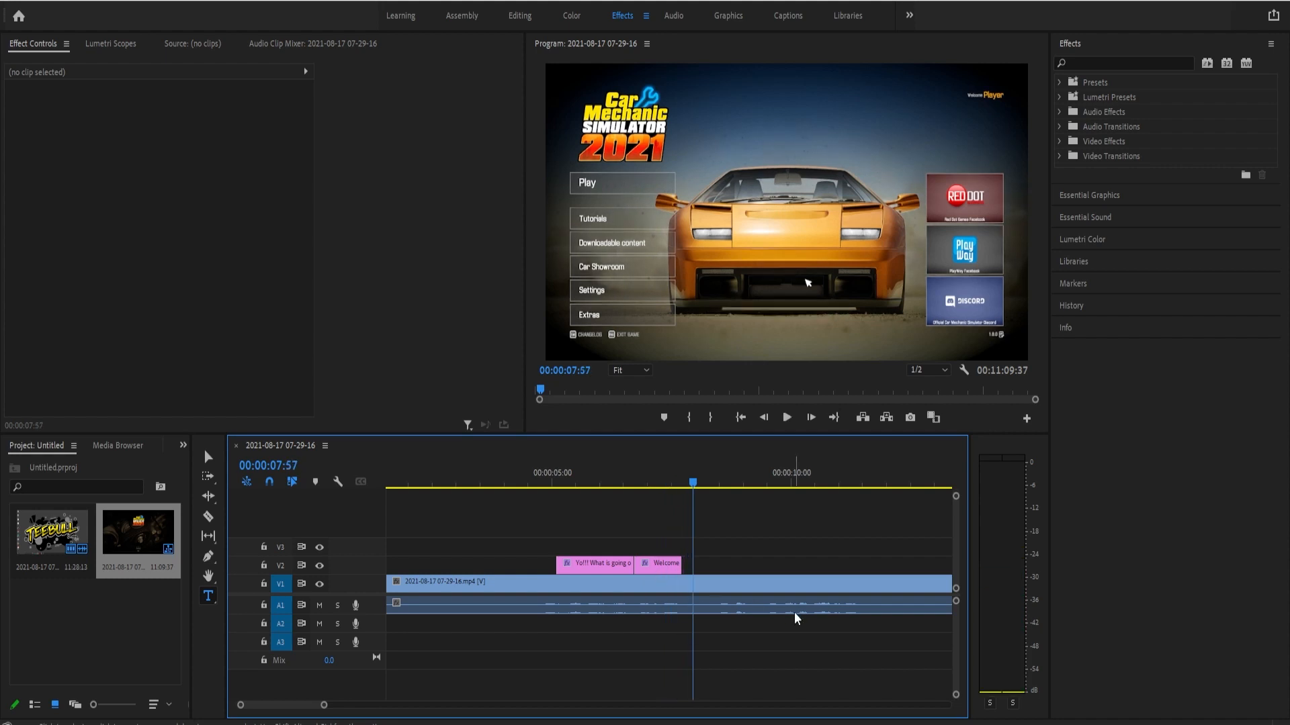